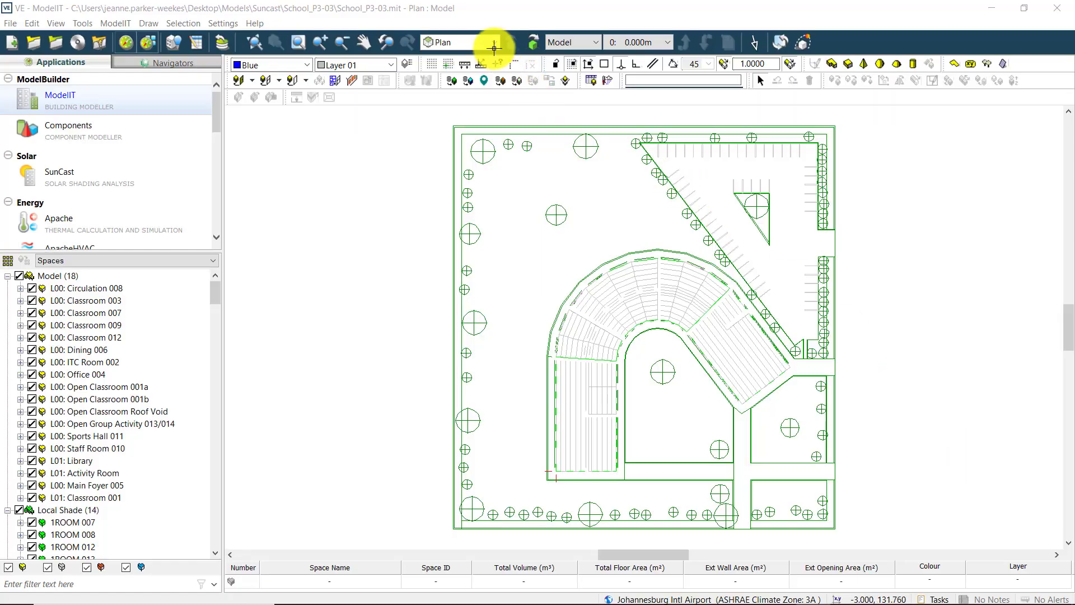
Show the site in axonometric, zoom into a classroom wing, then expand and select Open Classroom 001b
click(496, 42)
click(465, 112)
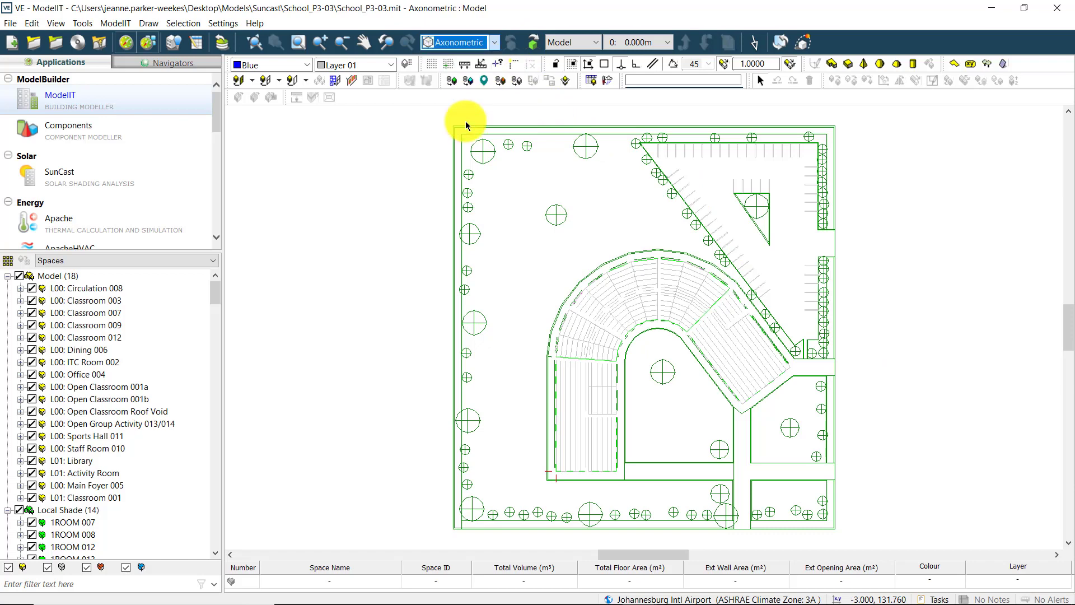
click(298, 43)
drag(472, 422, 602, 337)
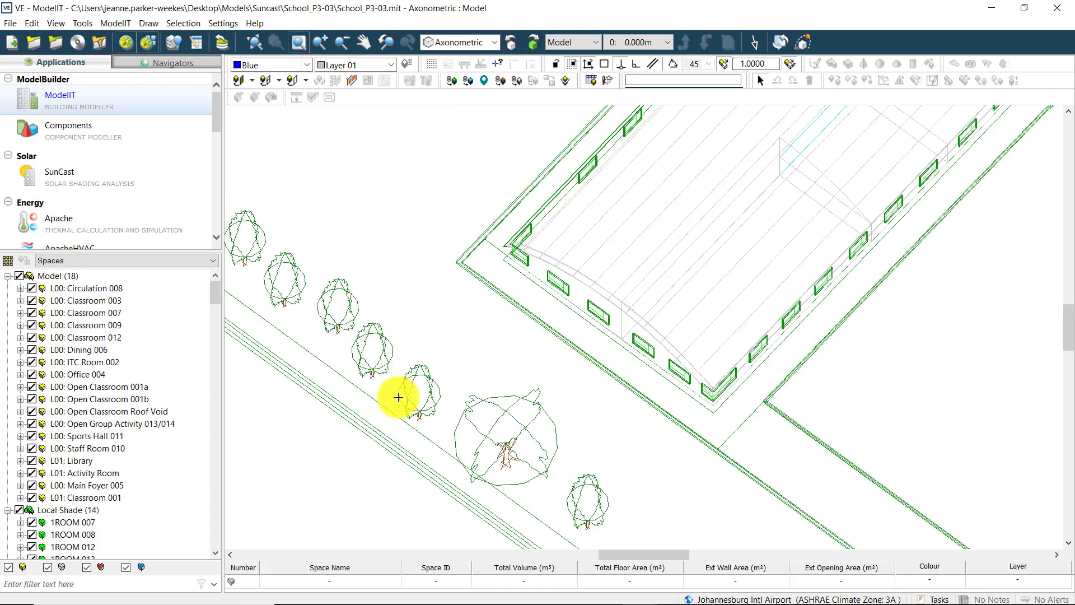
click(20, 398)
click(99, 399)
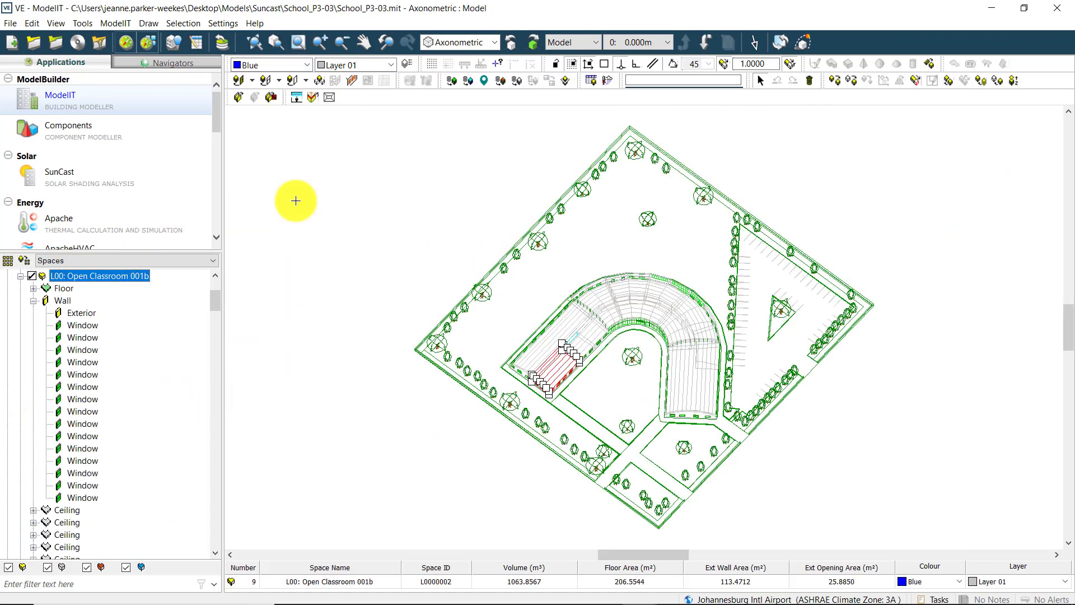
Drill down into Open Classroom 001b's window wall to see its openings
click(709, 45)
click(708, 45)
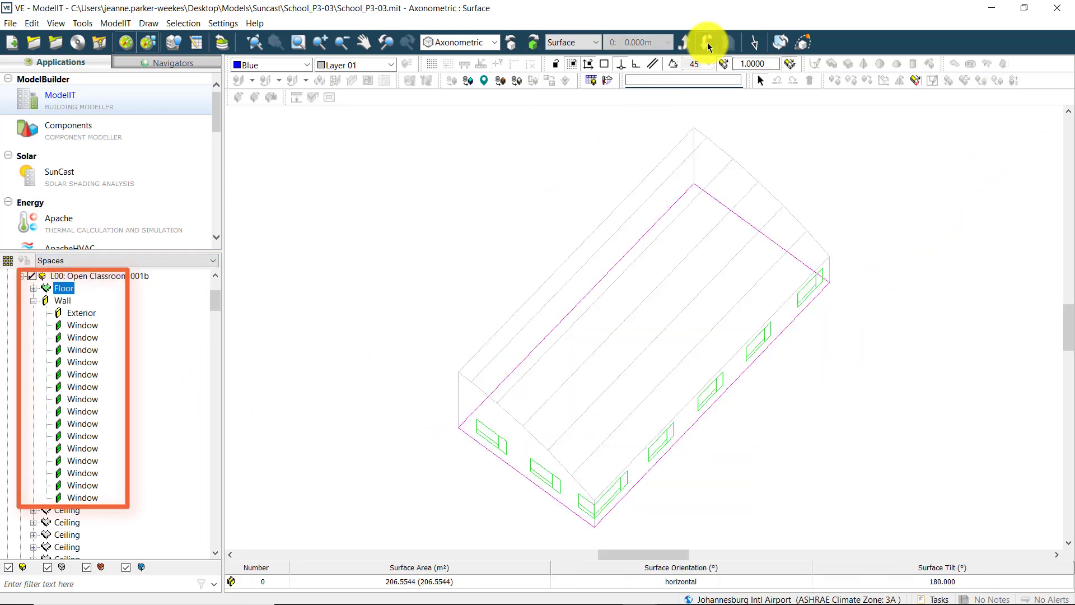
click(62, 301)
click(708, 44)
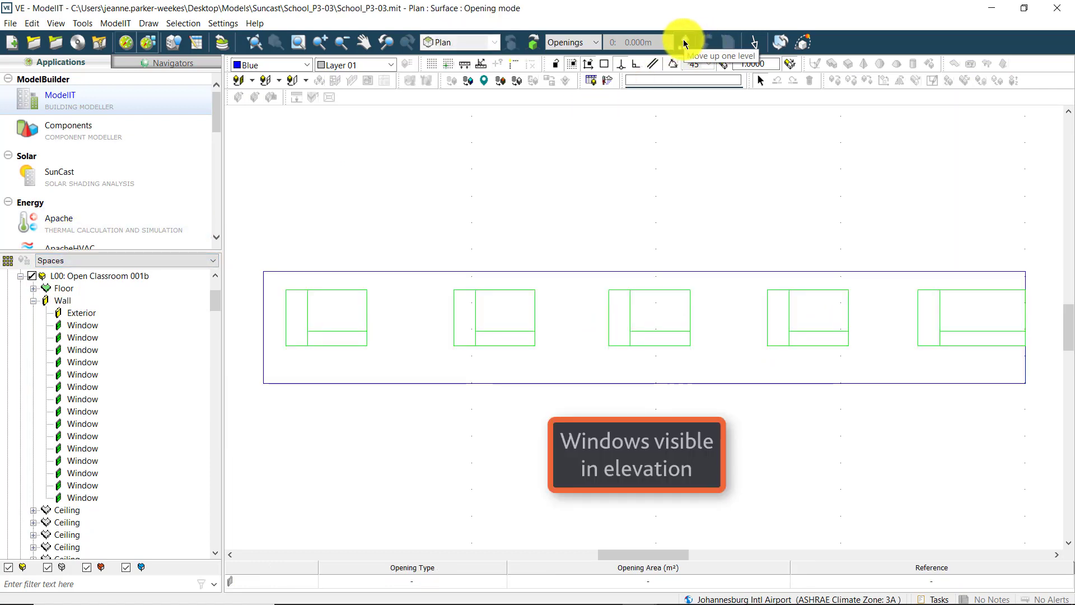
Return to model level and view the school site in rendered 3D perspective
click(685, 43)
click(686, 43)
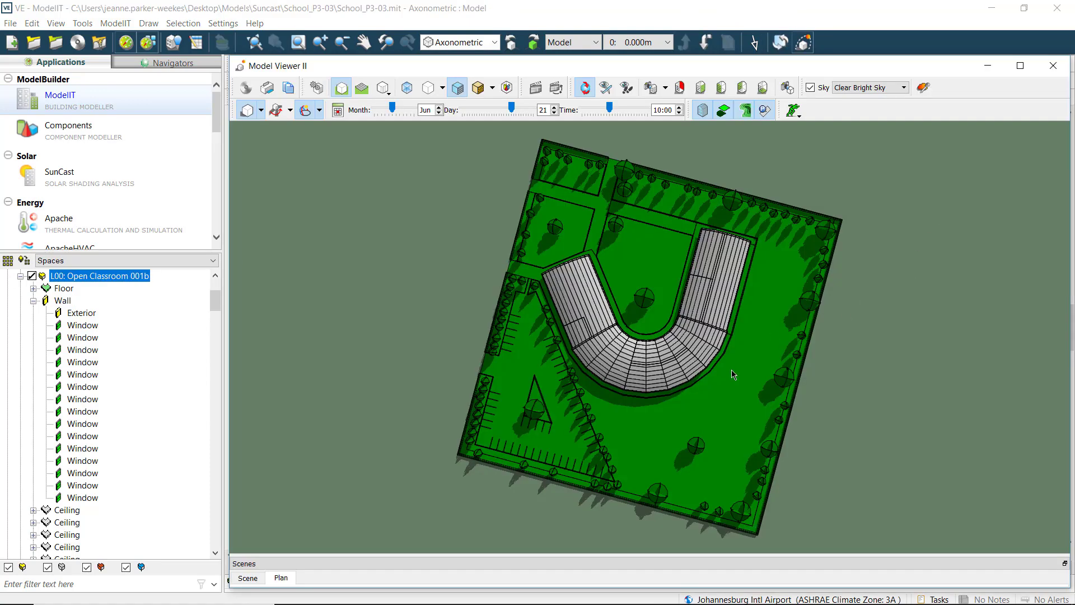
drag(734, 374, 566, 388)
scroll(566, 388, up, 10)
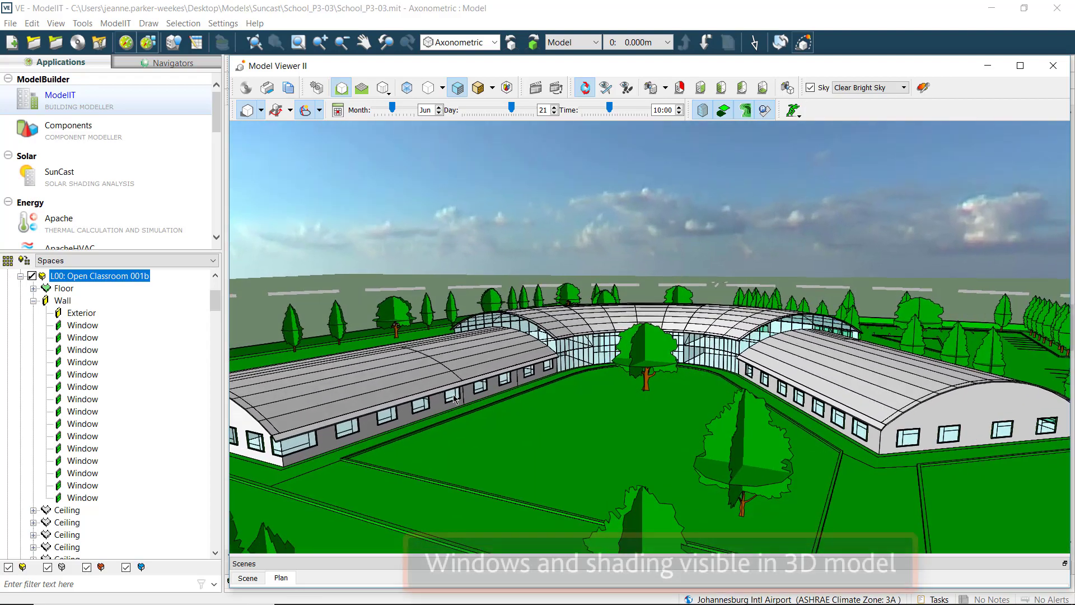
Orbit the 3D view toward the left wing to see classroom windows and roof shading
drag(454, 399, 683, 308)
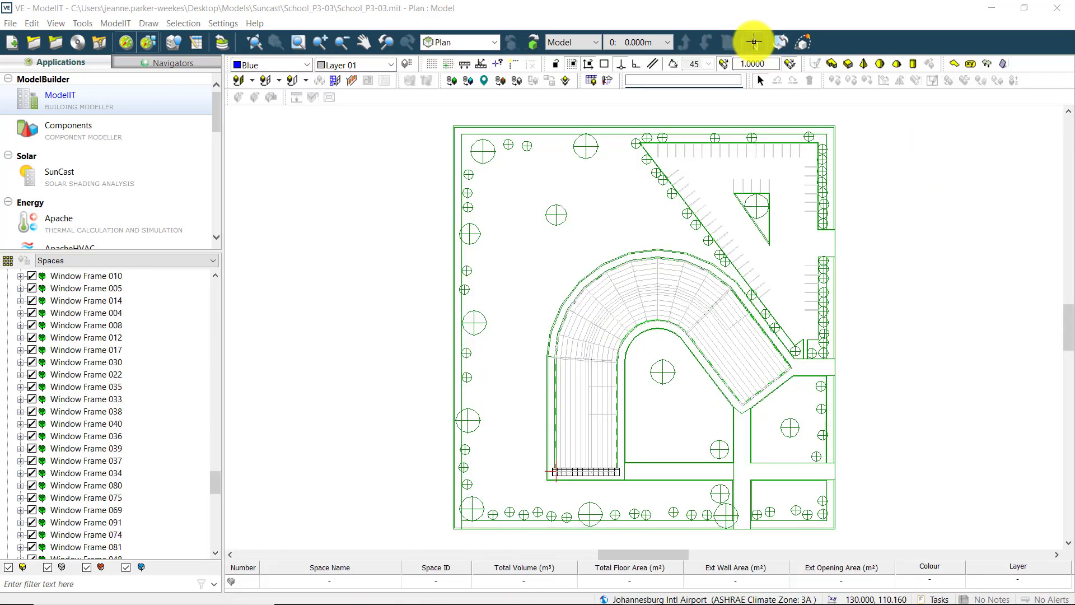
Set the site's angle of north to 195 degrees and apply it
click(754, 42)
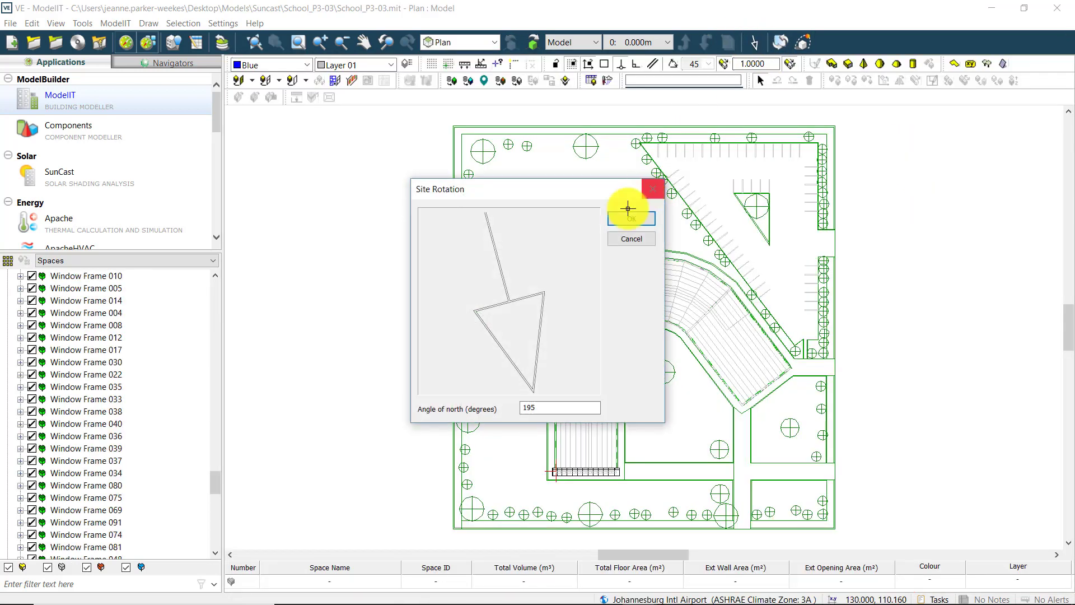
double_click(524, 409)
text(0)
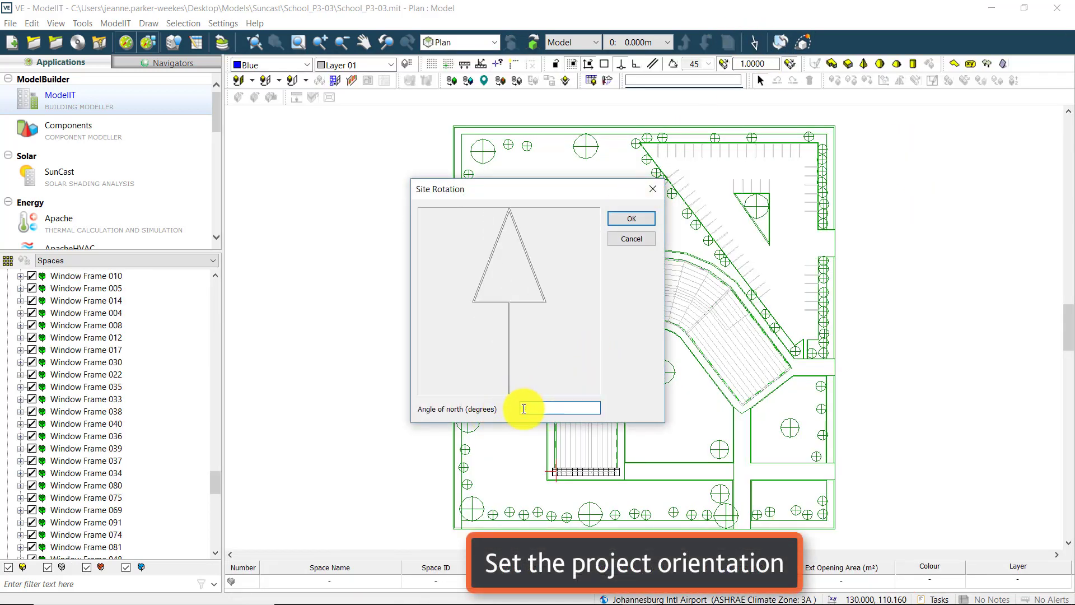
click(631, 218)
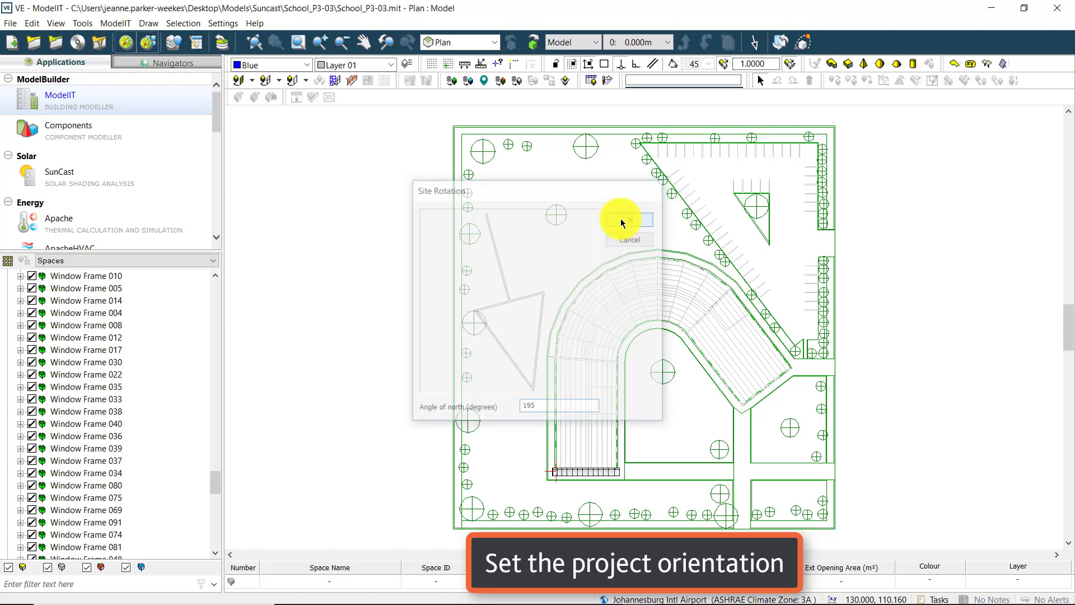
click(805, 43)
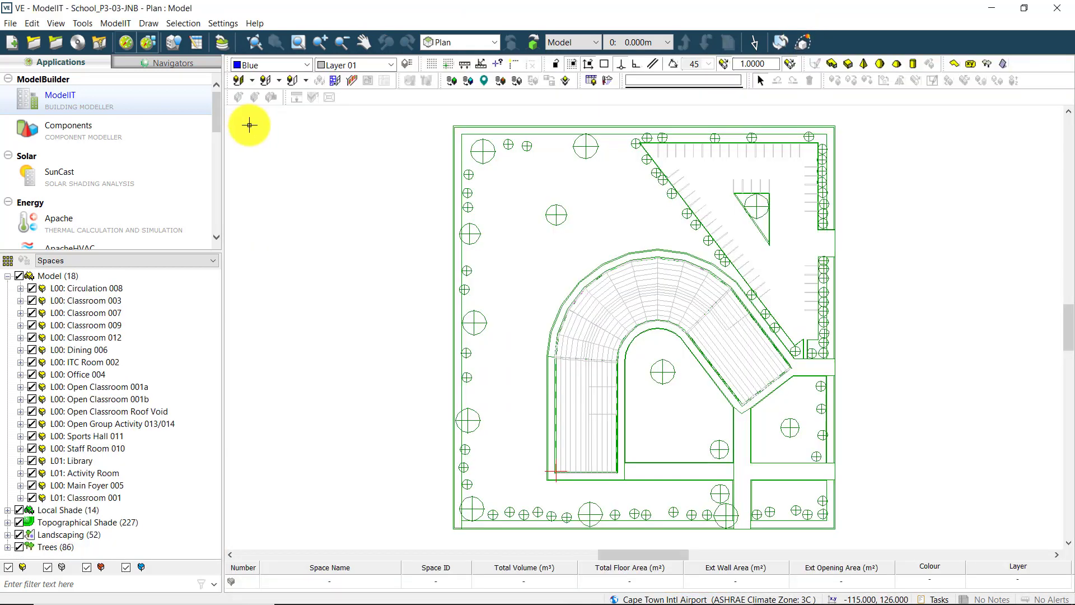
Change the project location to Johannesburg Intl Airport in the location wizard
click(78, 26)
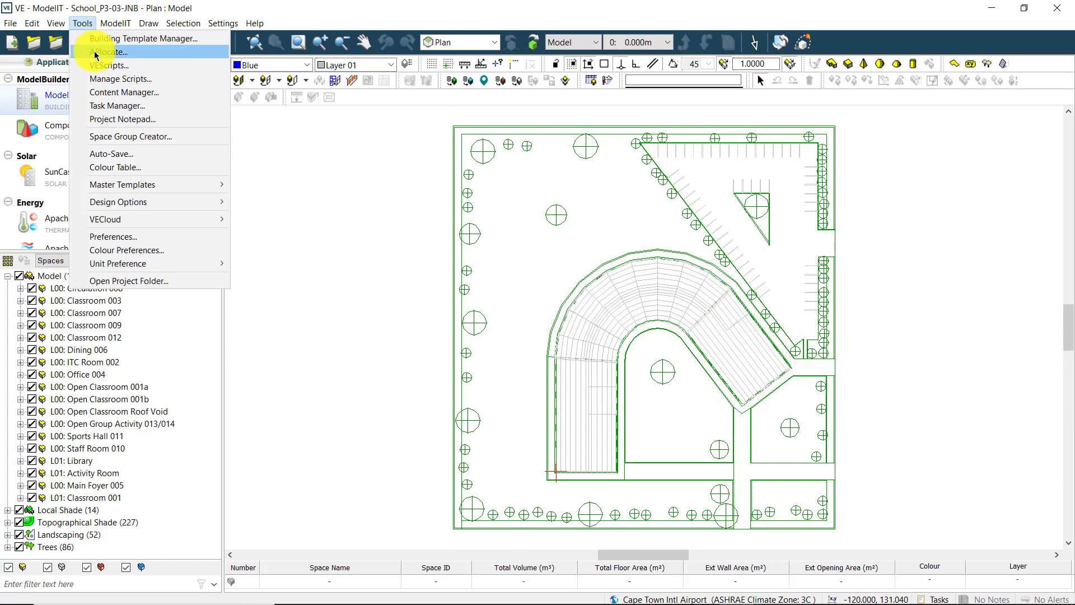
key(Escape)
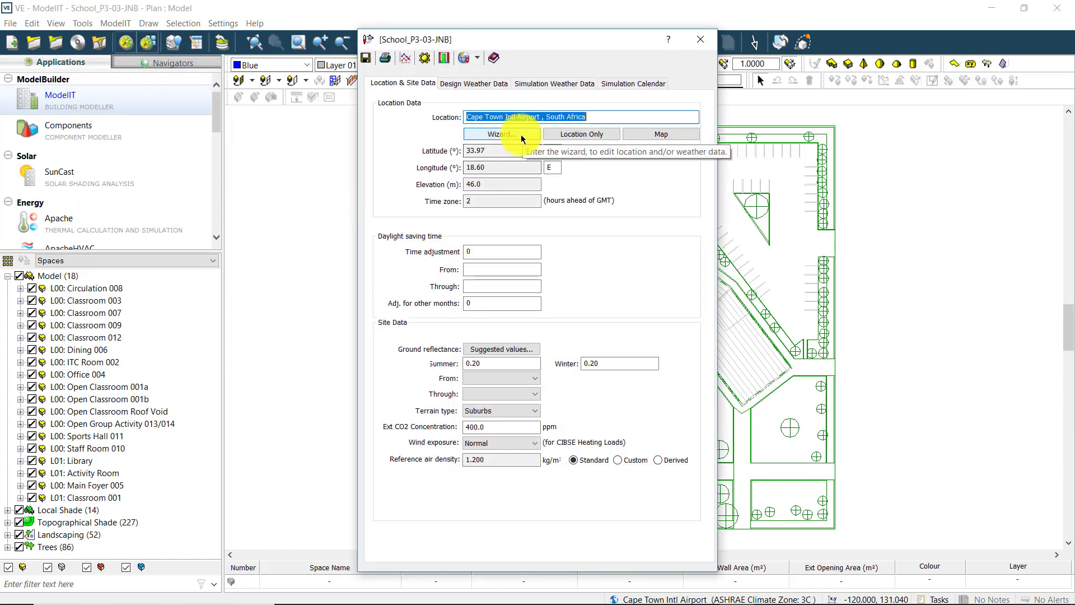
click(619, 131)
click(644, 157)
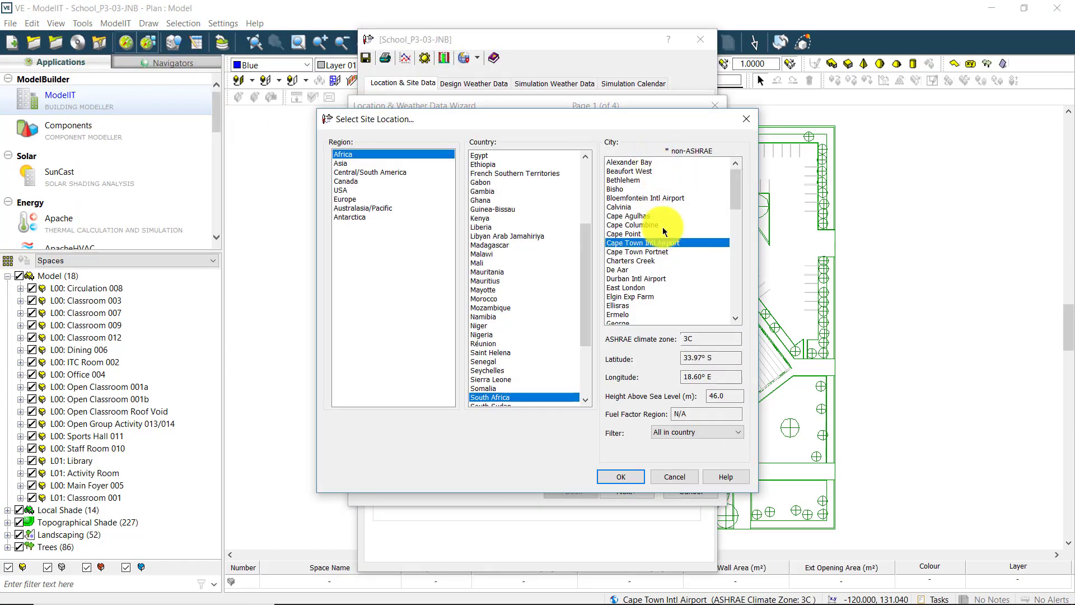
scroll(645, 256, down, 3)
click(644, 234)
click(622, 476)
Acquire design weather data for the Johannesburg site
click(630, 491)
click(637, 493)
click(537, 381)
click(612, 362)
Use the nearest 1 km Johannesburg weather file and finish the location wizard
click(638, 493)
click(659, 220)
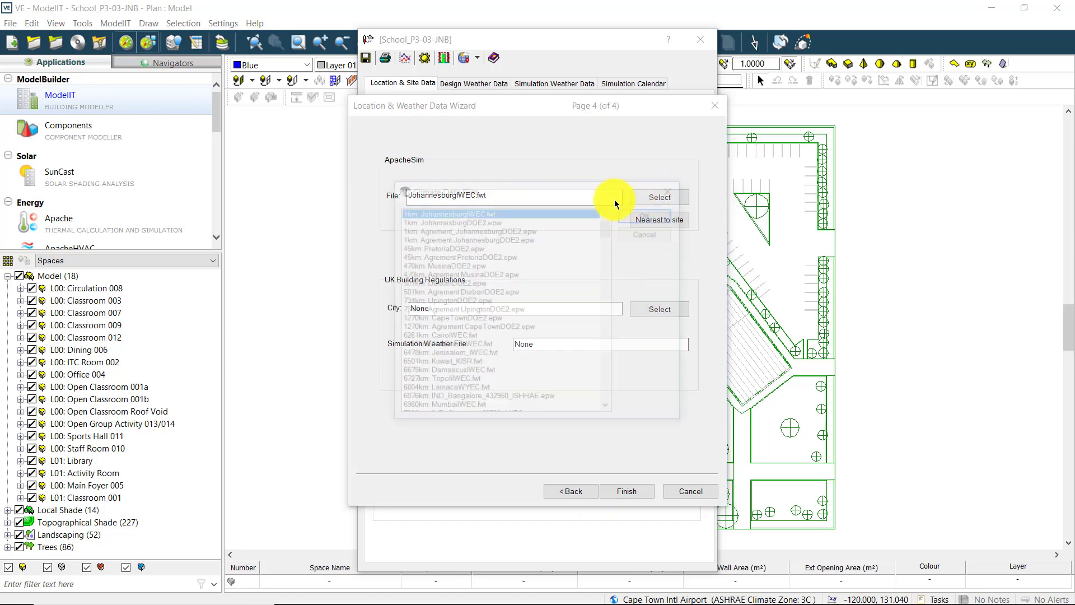
click(493, 238)
click(648, 213)
click(627, 491)
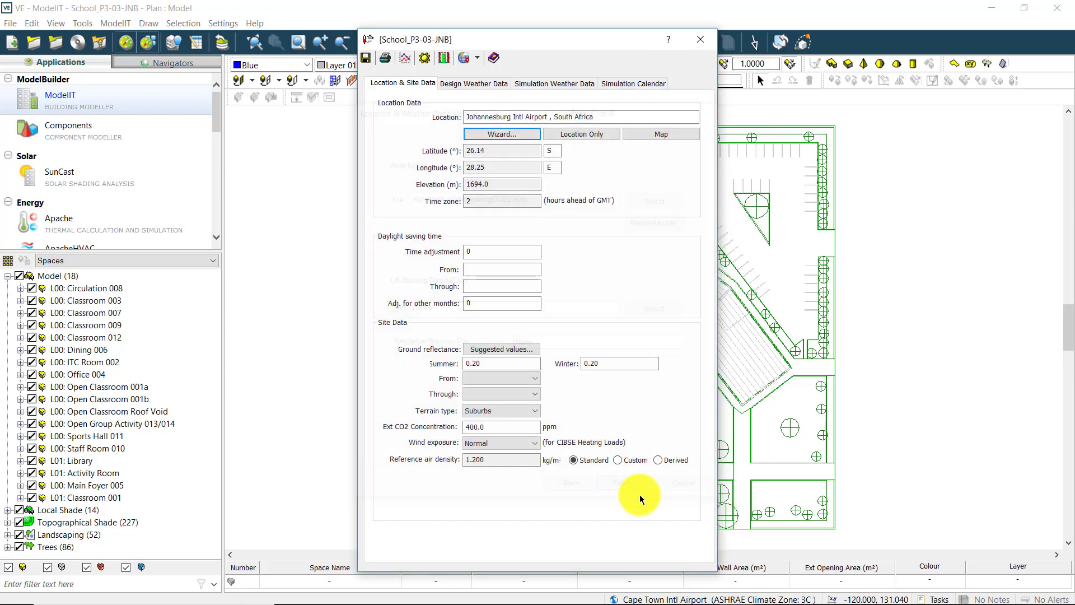
click(701, 40)
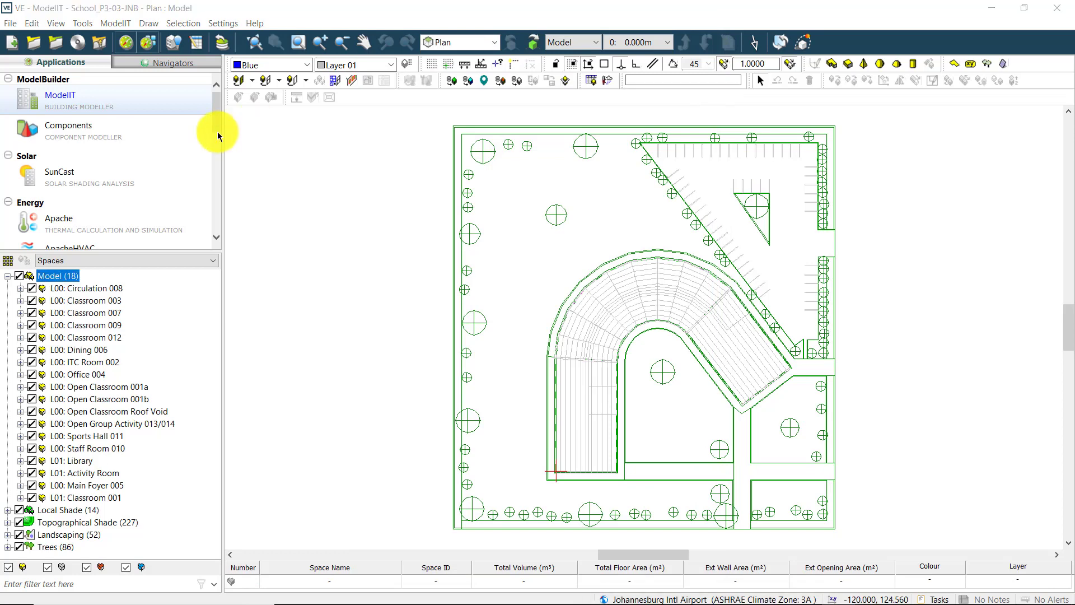
click(46, 178)
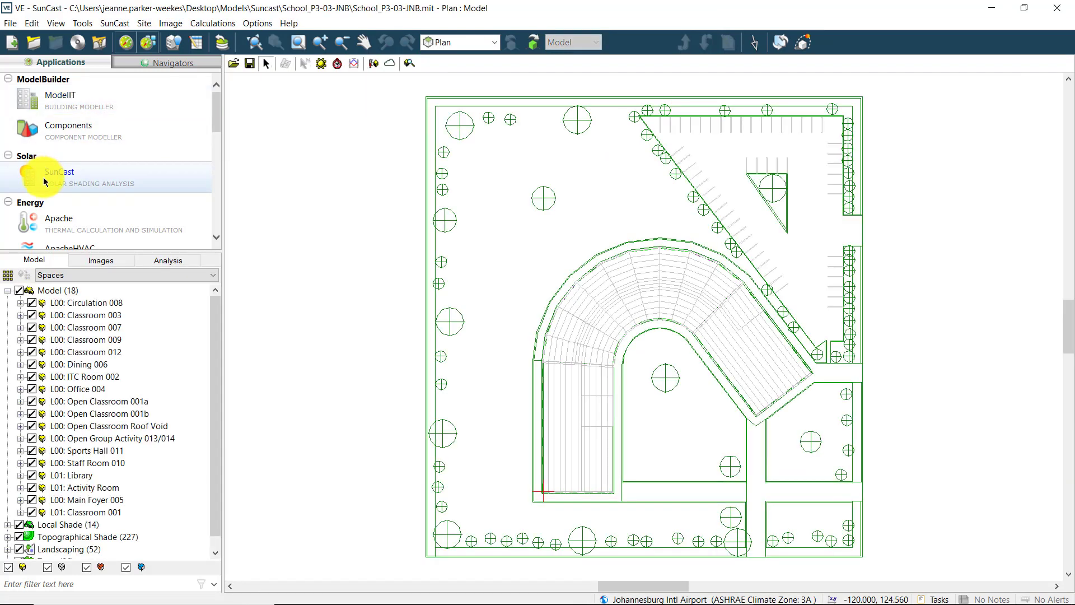
Run SunCast shading calculations, giving monthly solar altitudes peaking at 86.99° in December
click(373, 63)
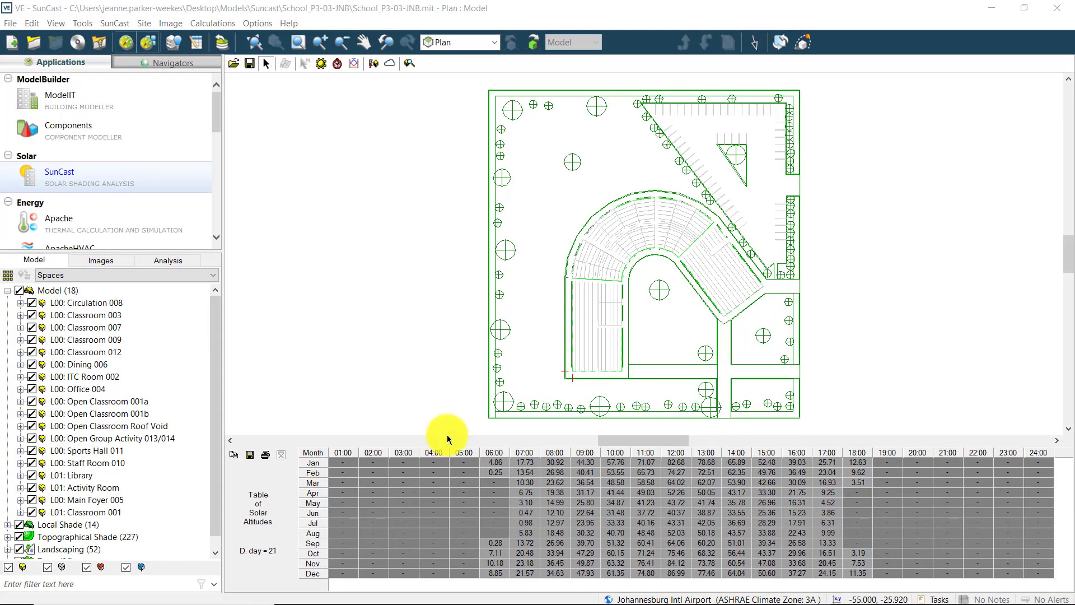
Review insolation tables for the classroom wall and its three windows as Percent Area
click(606, 352)
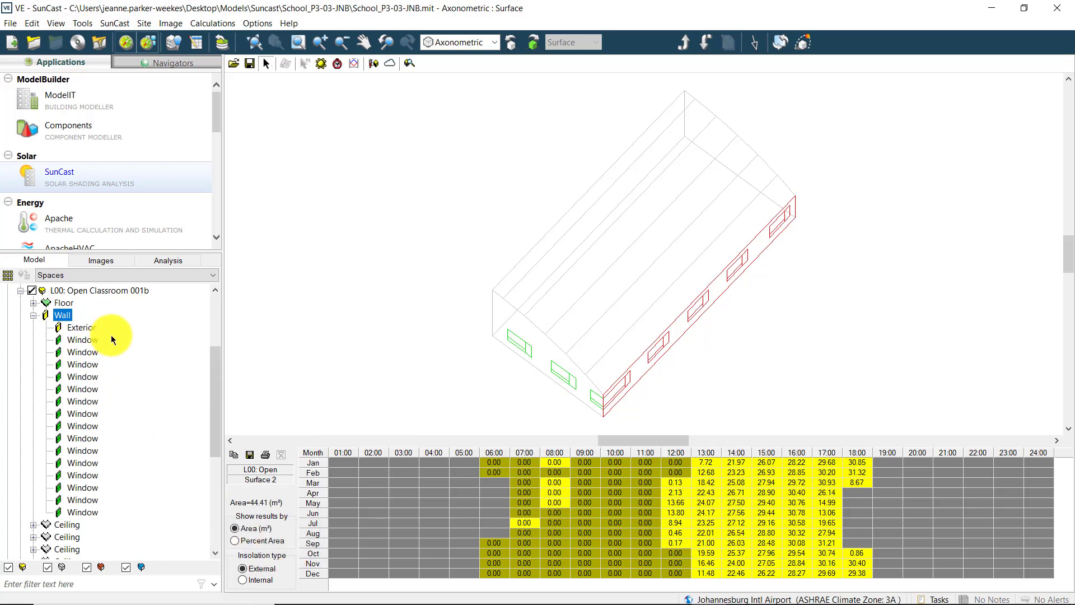
click(90, 340)
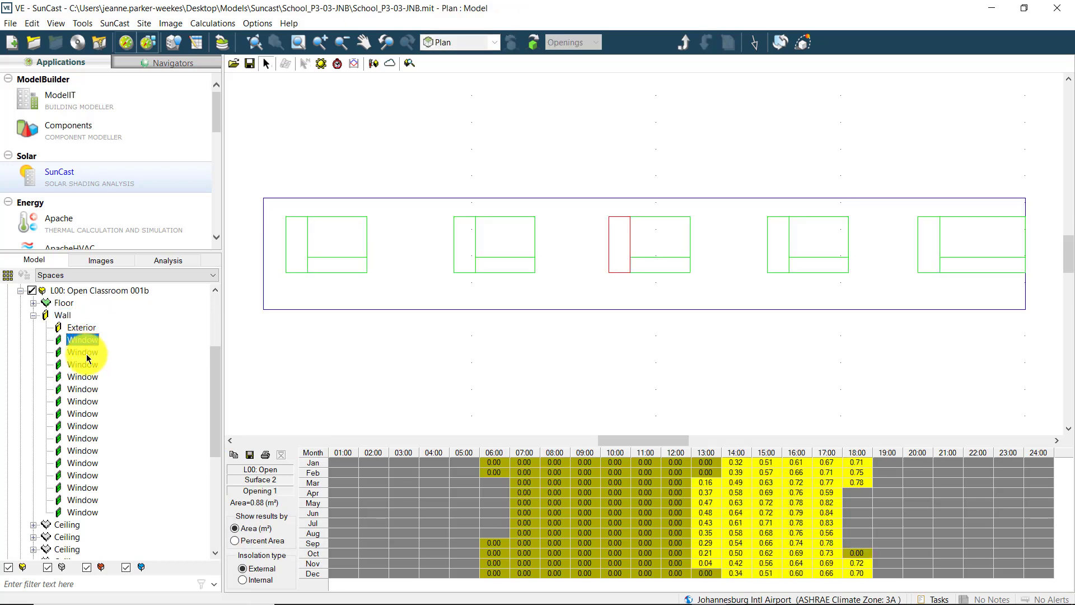
click(83, 353)
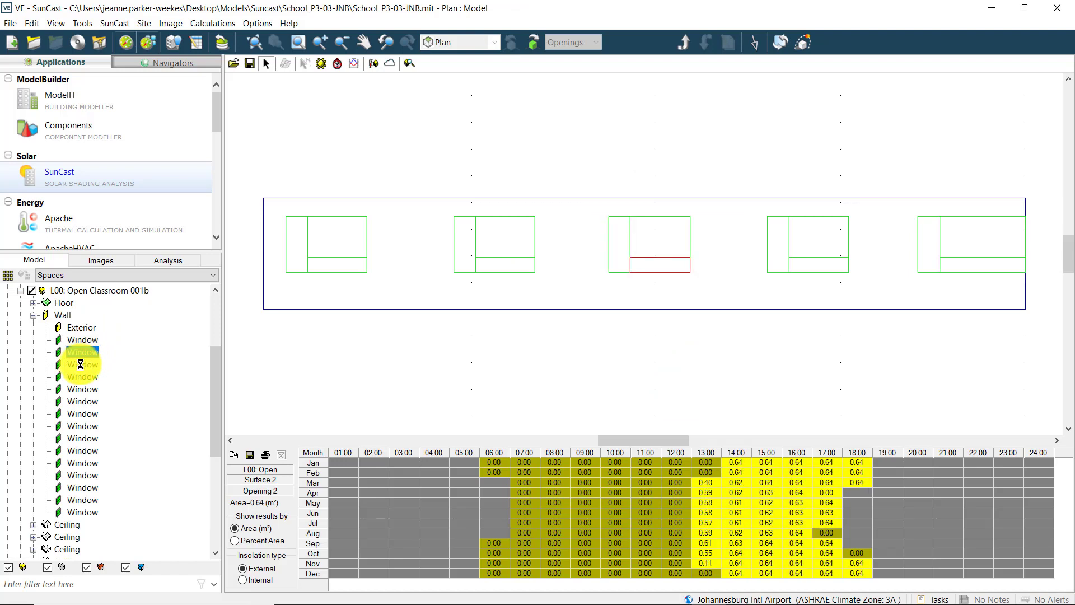
click(82, 365)
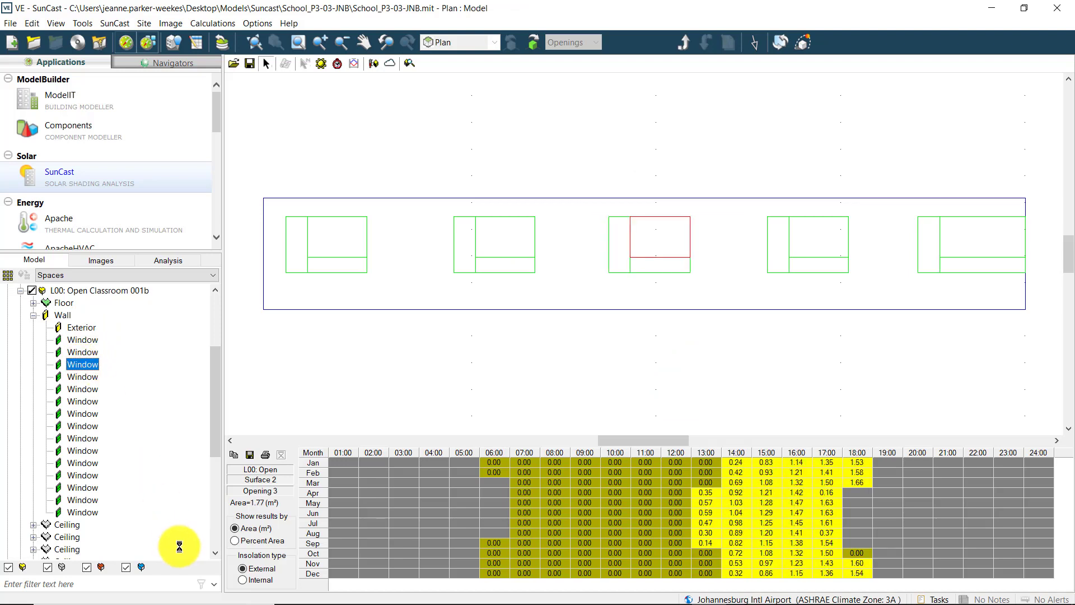
click(234, 541)
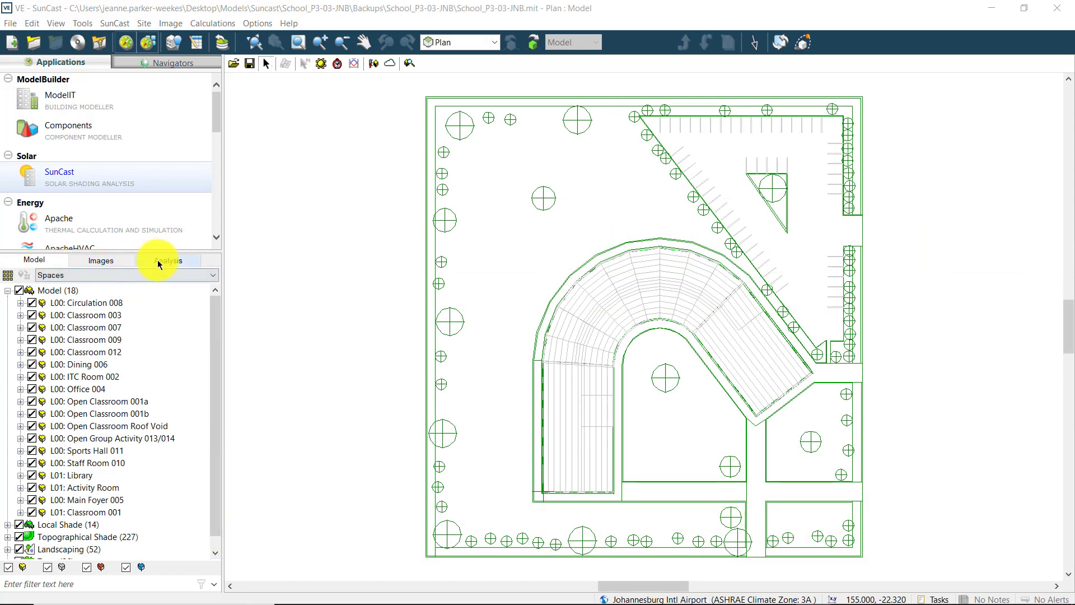
Set full-year results to display Energy (kWh/m²) with values shown on Everything
click(163, 262)
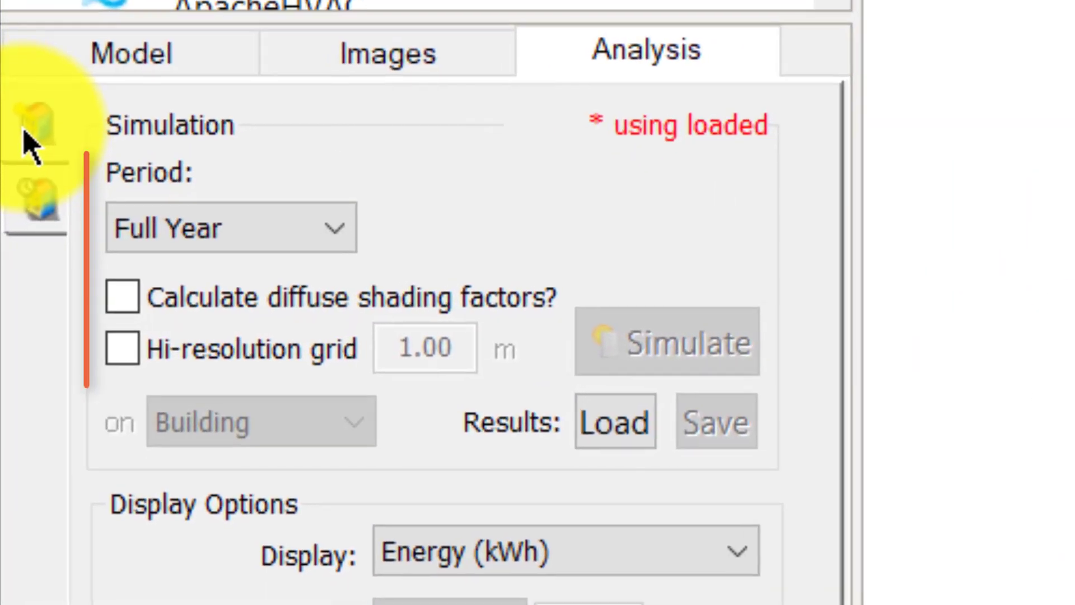
click(188, 225)
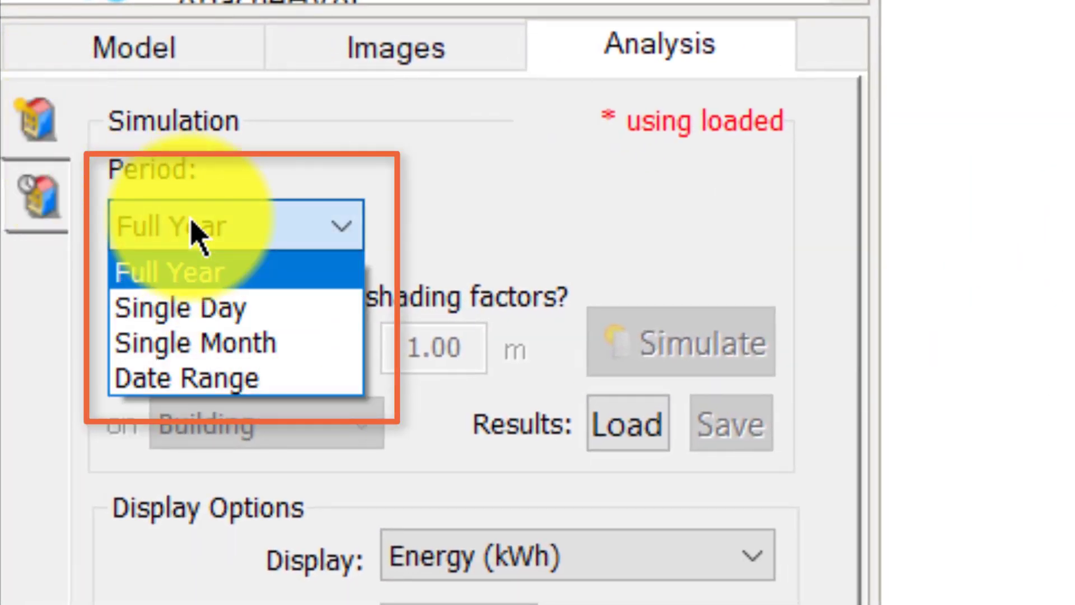
click(193, 227)
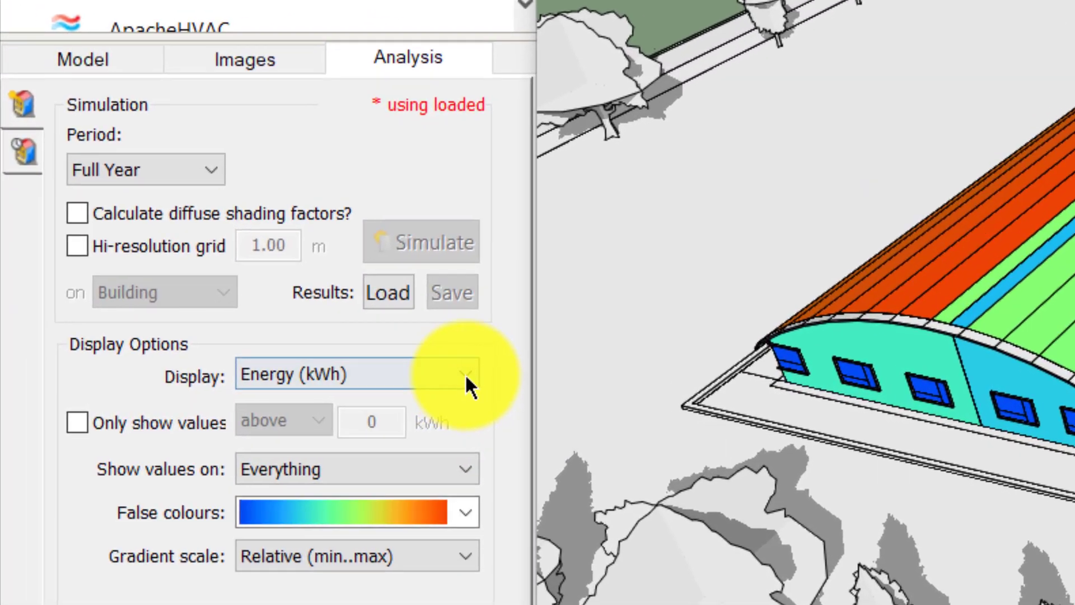
click(465, 374)
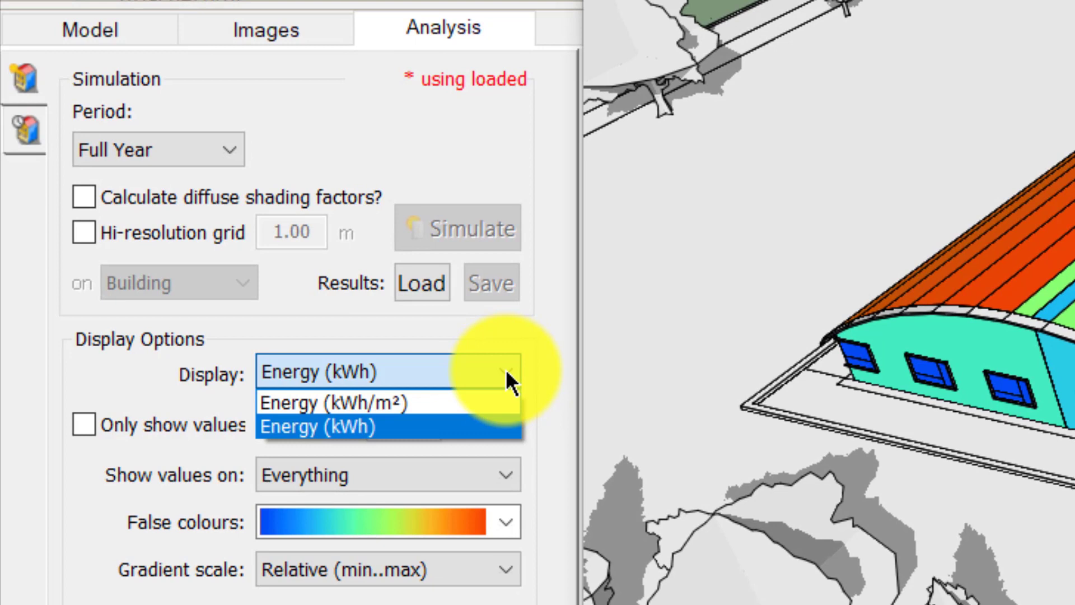
click(456, 402)
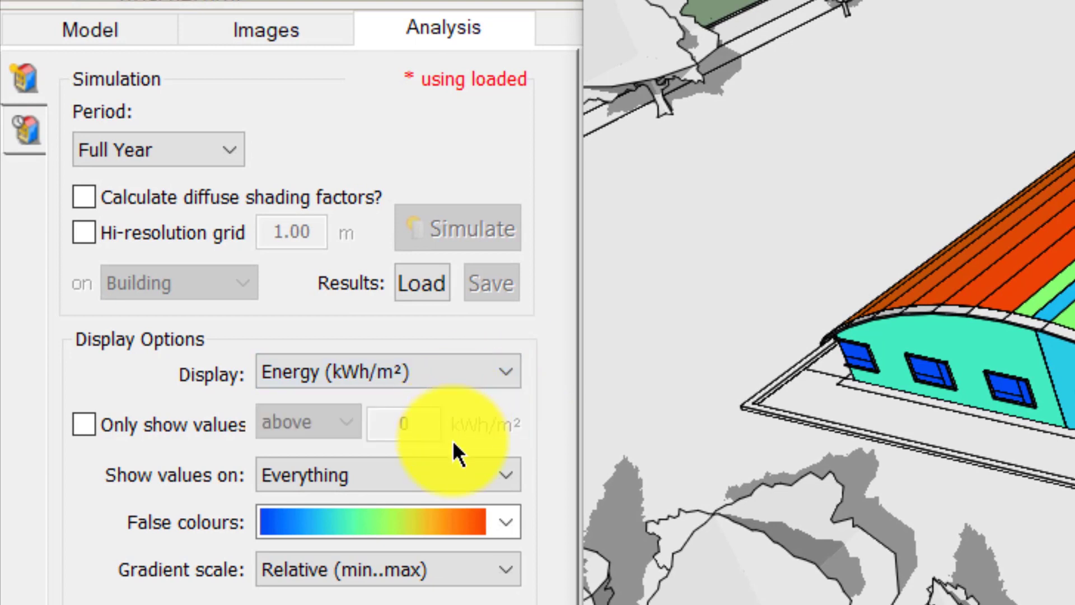
click(377, 471)
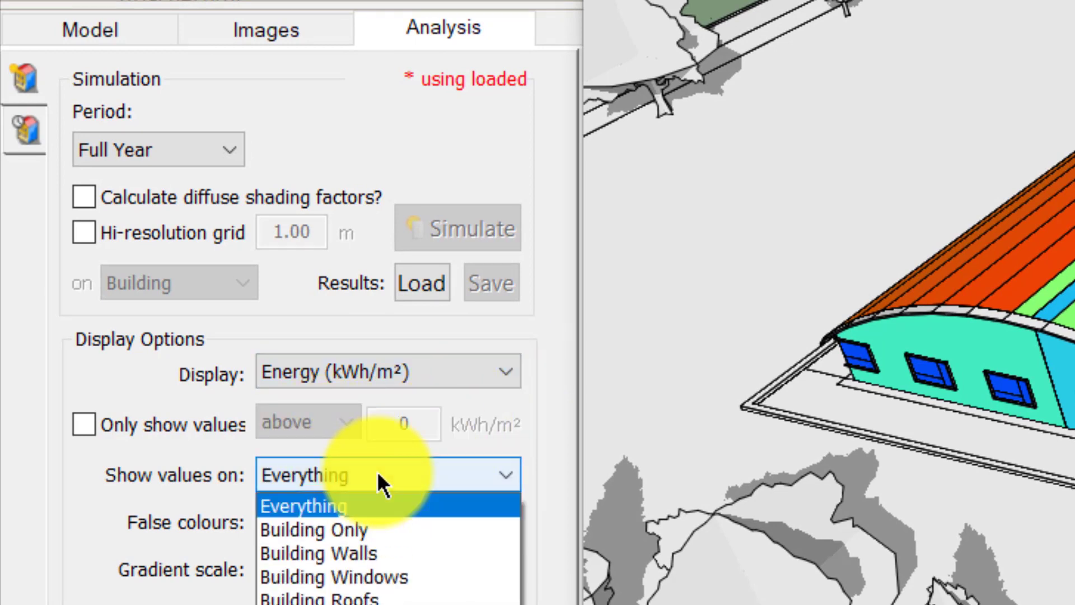
click(403, 506)
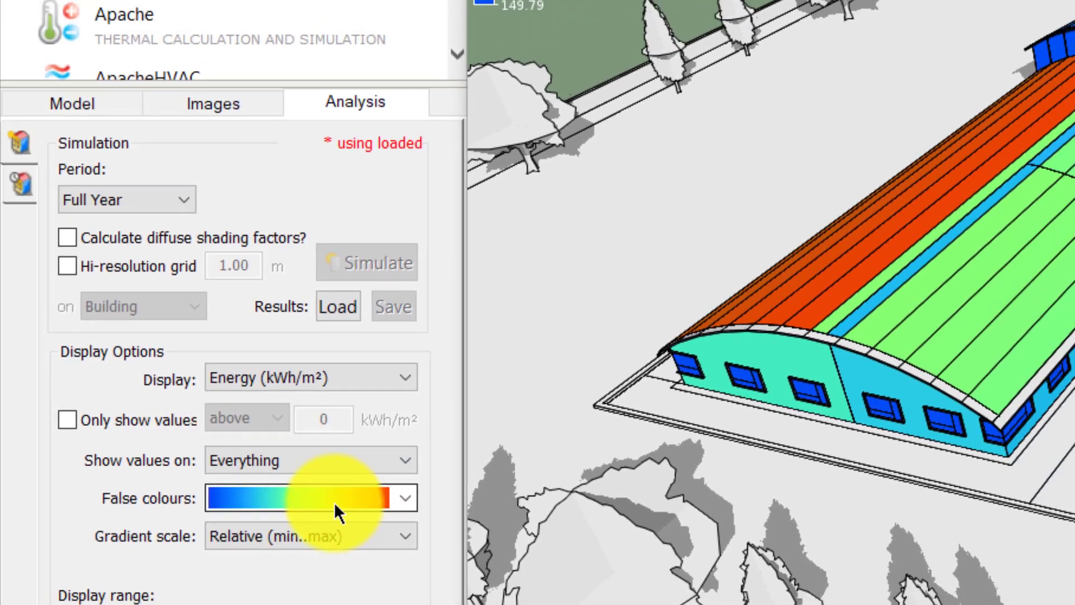
click(416, 527)
Apply the 382.52–2015.72 kWh/m² false colours and zoom onto the U-shaped building
click(272, 470)
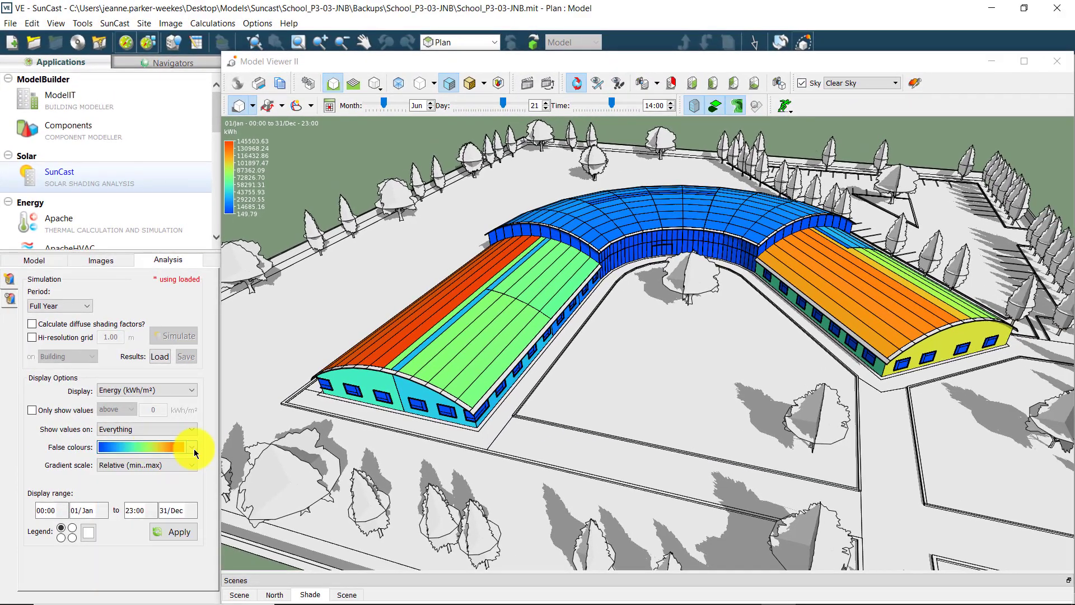
click(180, 535)
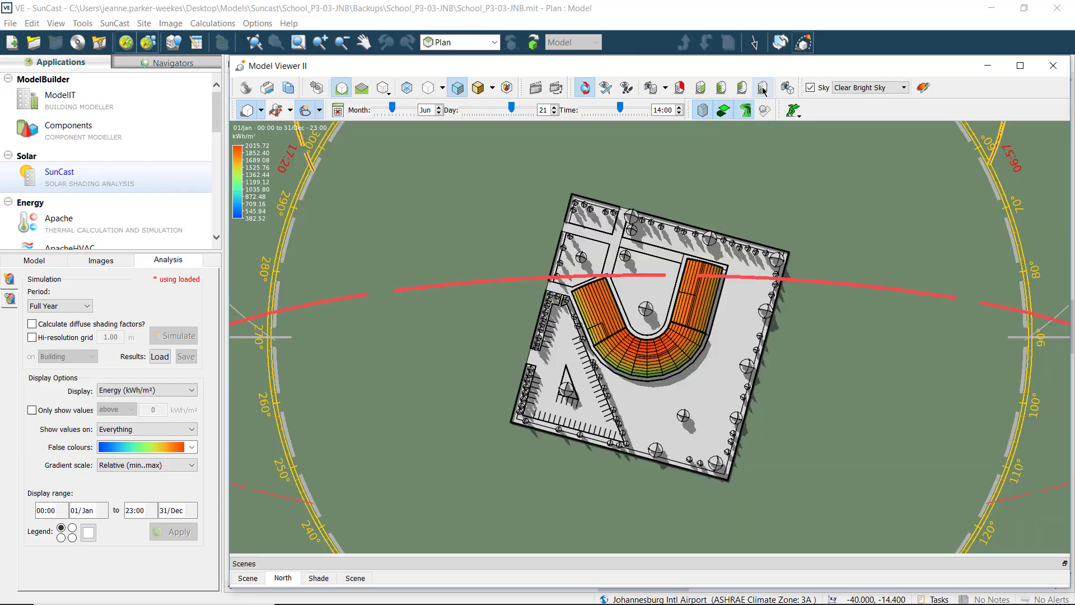
scroll(715, 487, up, 5)
scroll(716, 488, up, 5)
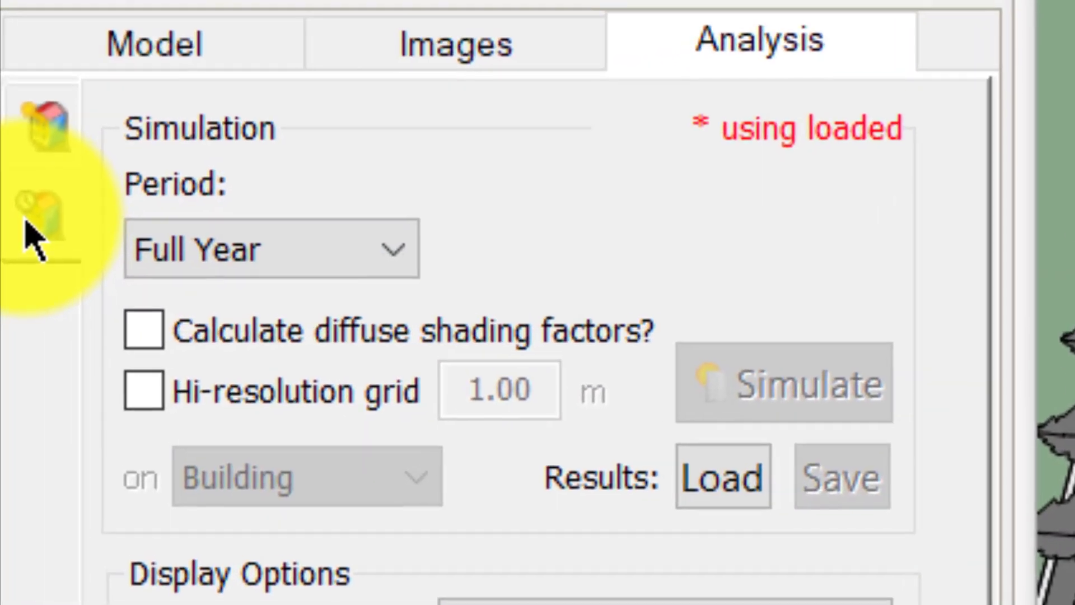
Display full-year Exposure (Hours) on Everything, apply it, and orbit the school model
click(312, 271)
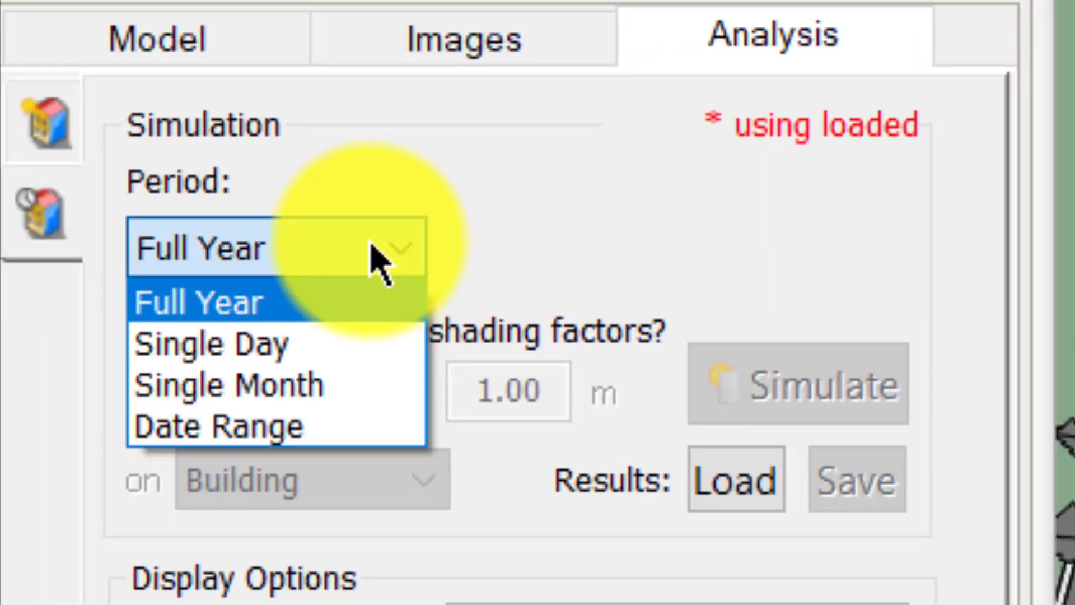
click(374, 263)
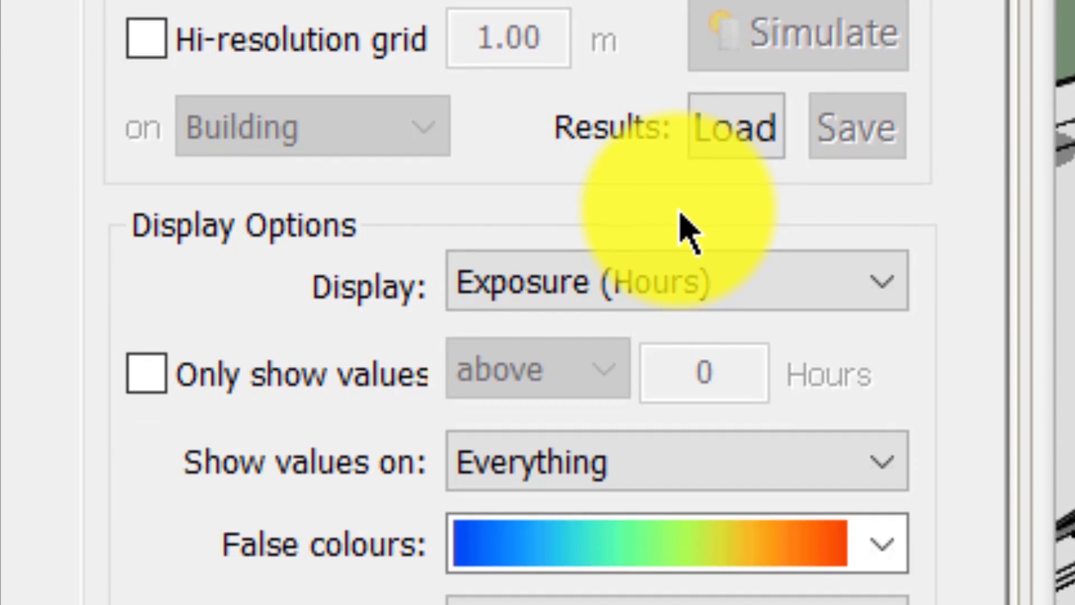
click(891, 309)
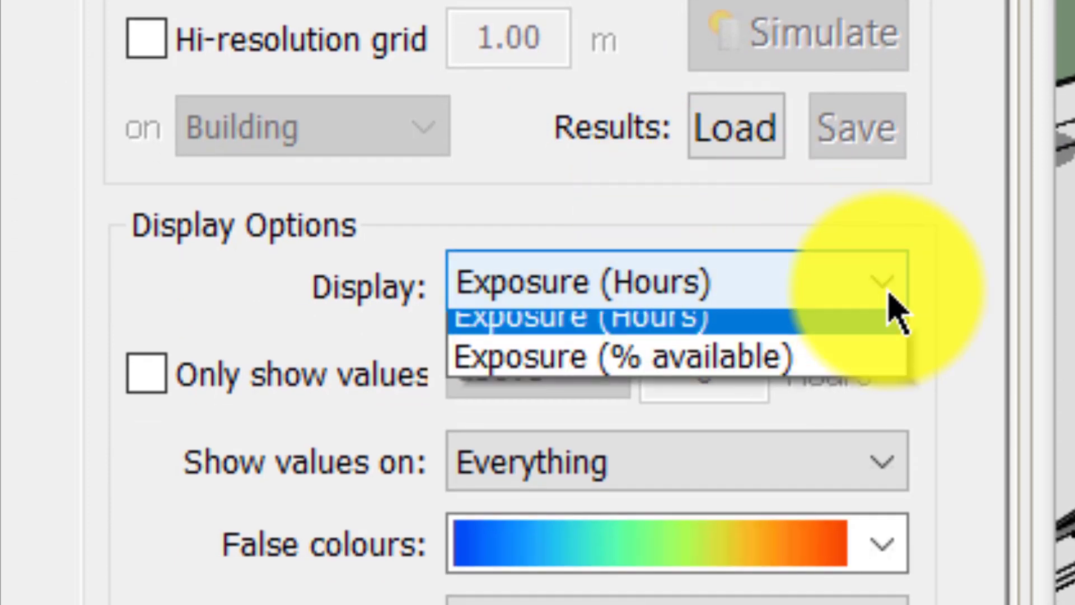
click(737, 351)
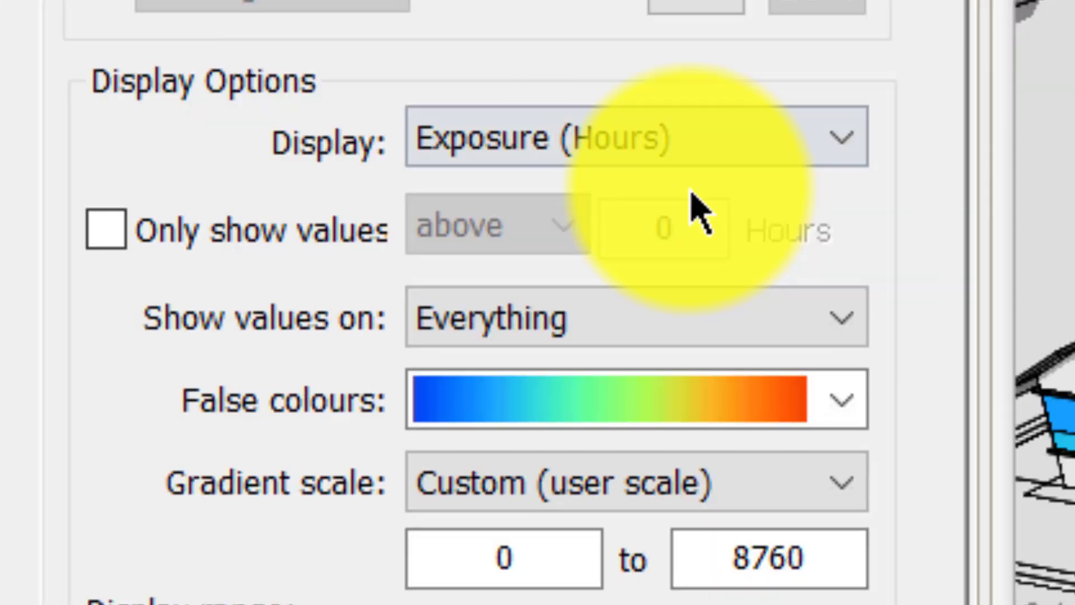
click(742, 474)
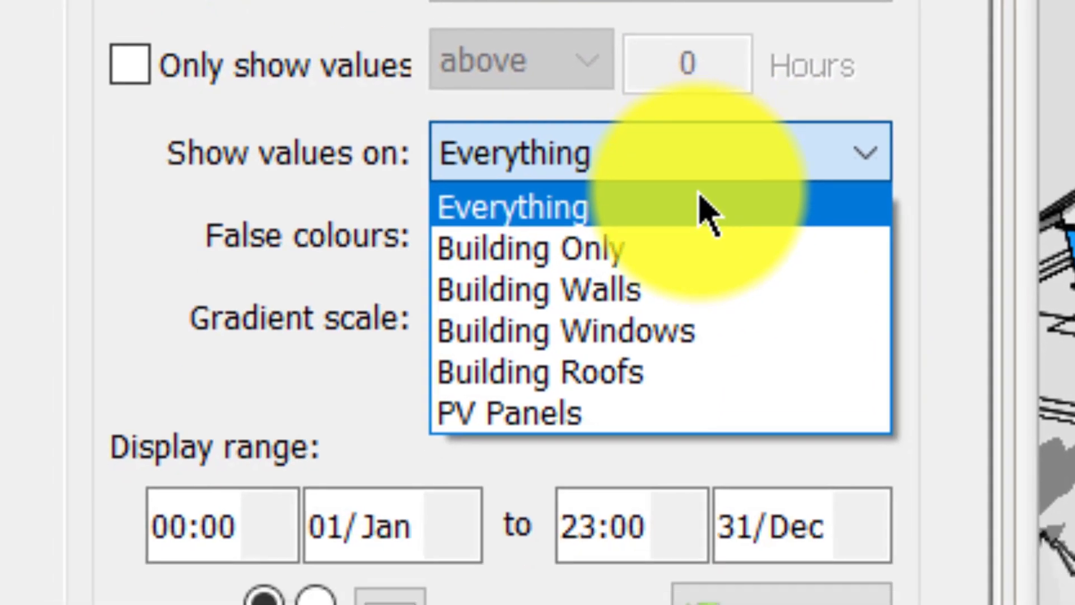
click(682, 355)
click(792, 511)
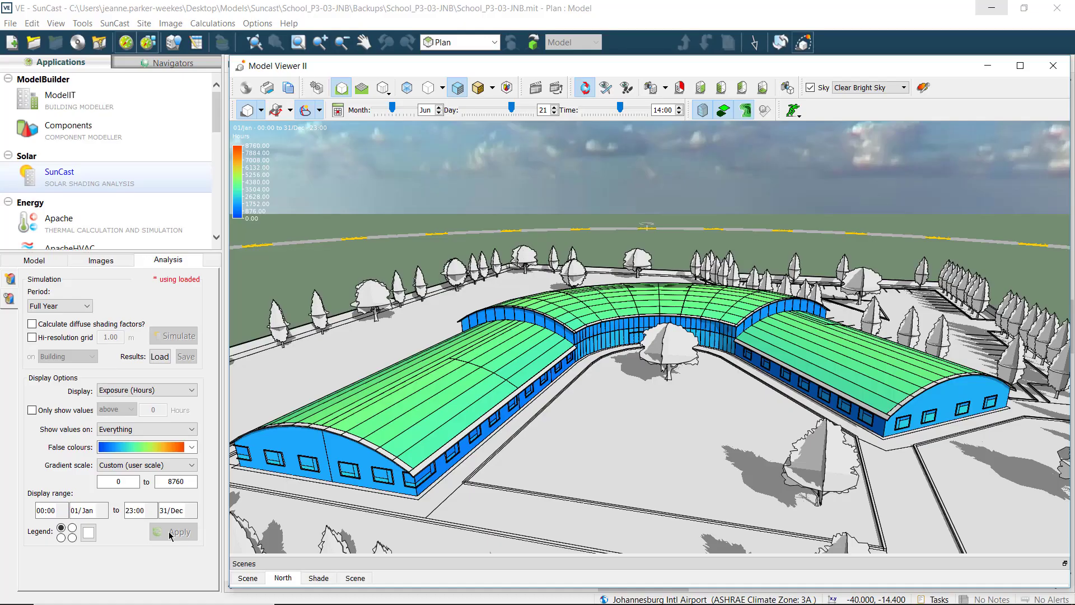
drag(320, 495, 1012, 431)
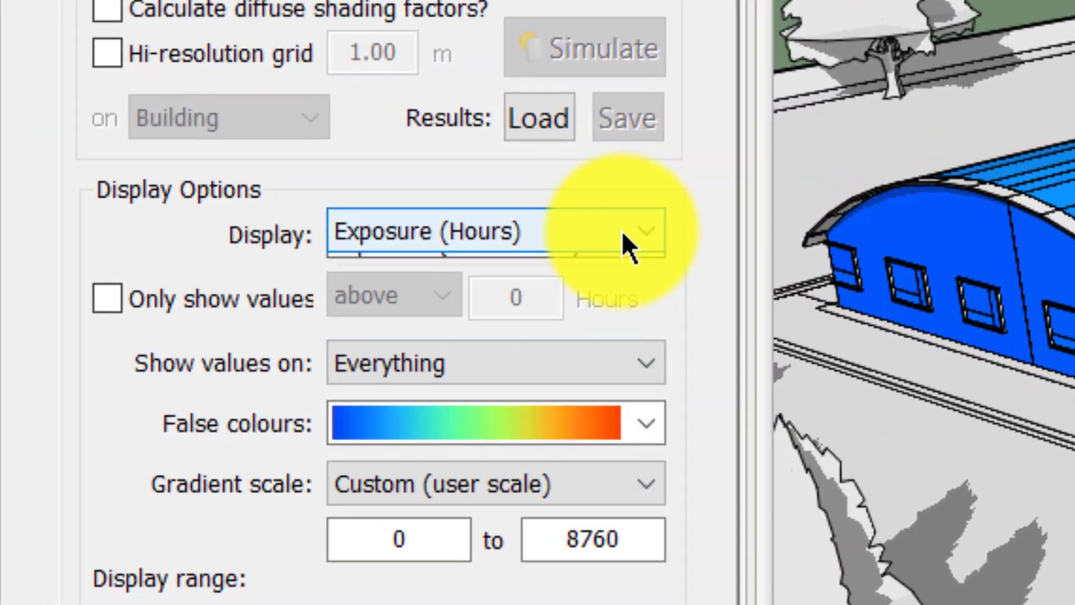
Show exposure as % available on building windows only, with a gradient minimum of 20
click(624, 236)
click(660, 274)
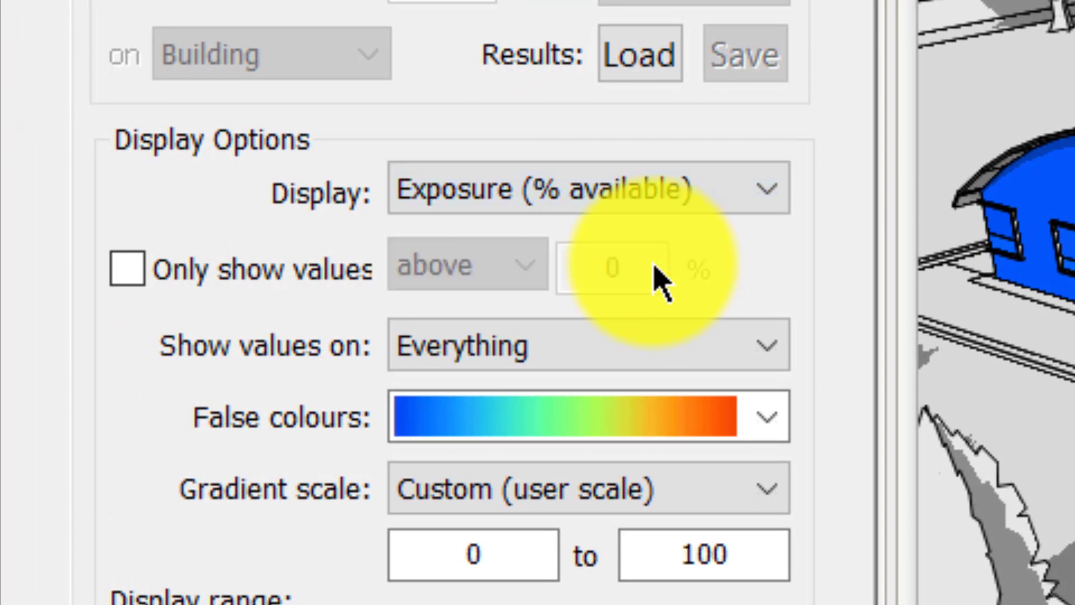
click(617, 352)
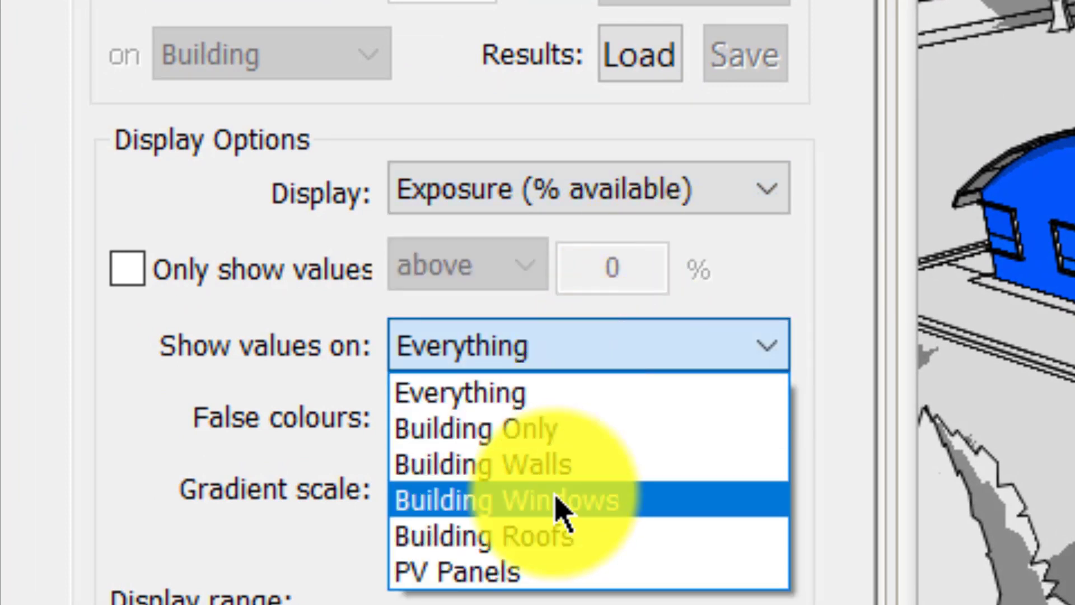
click(561, 510)
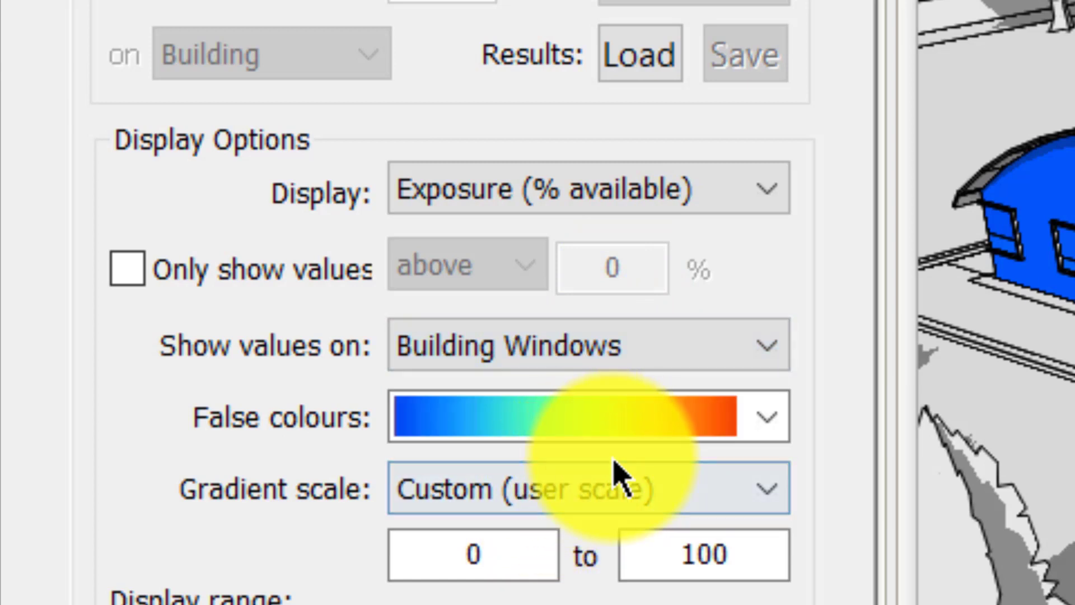
drag(481, 554, 413, 545)
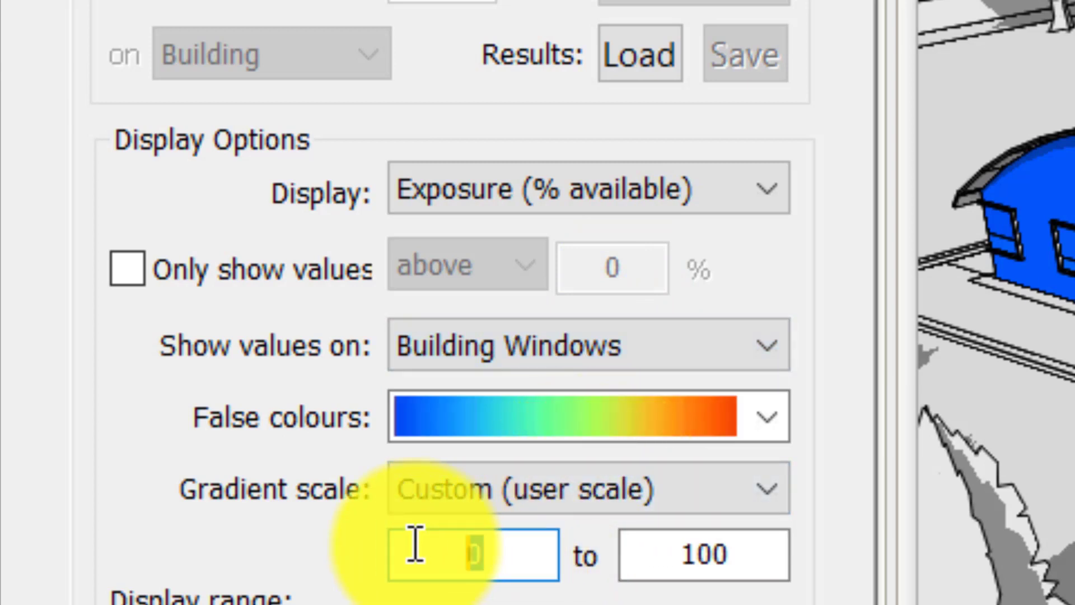
text(2)
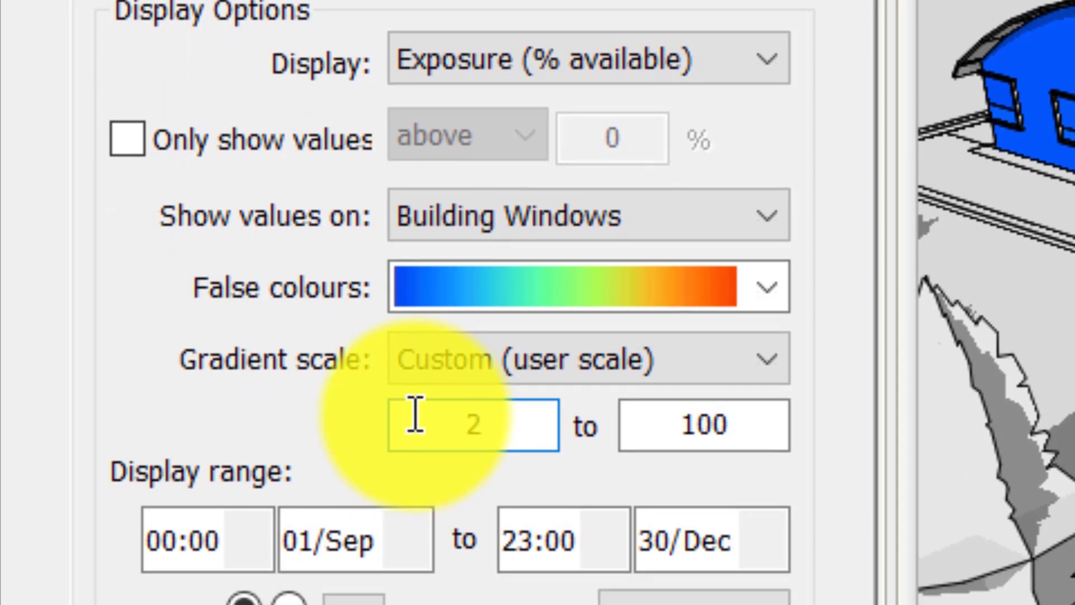
text(0)
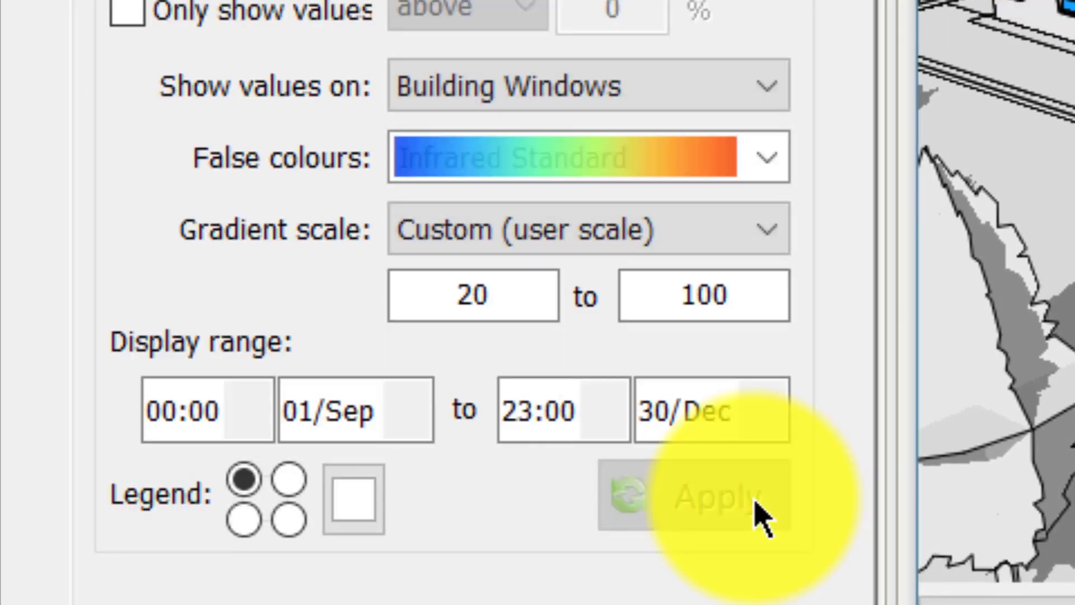
Set the display range end date to 23 March and apply the window exposure settings
click(302, 407)
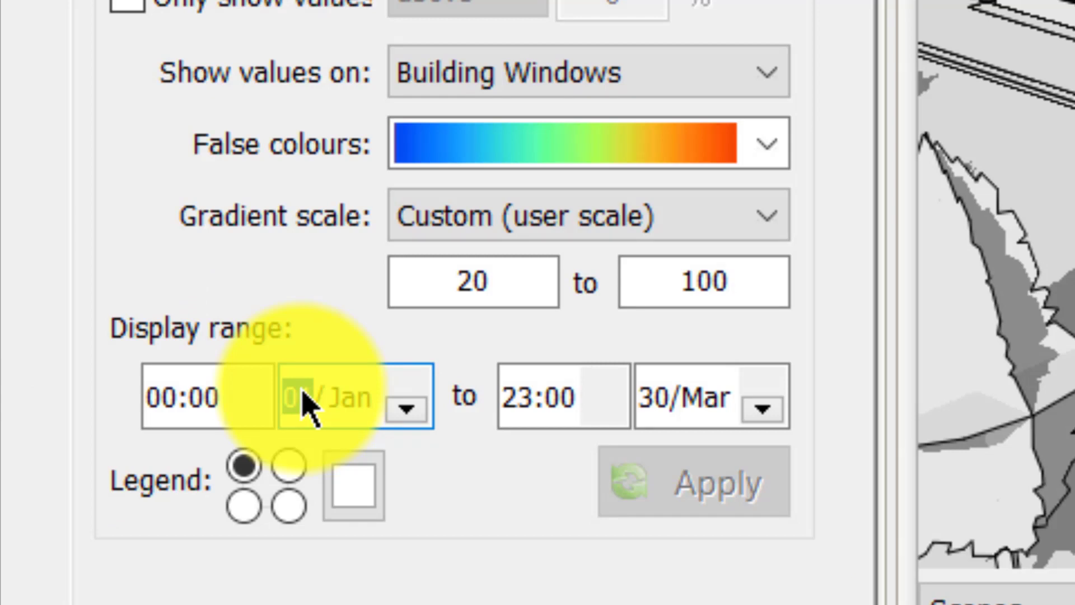
click(656, 396)
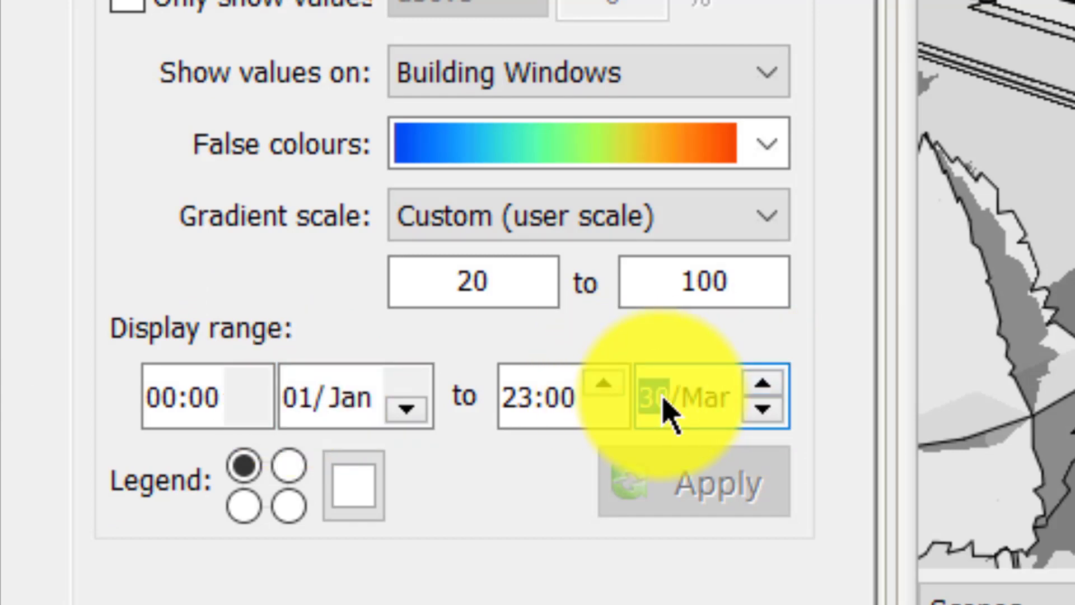
text(23)
click(708, 492)
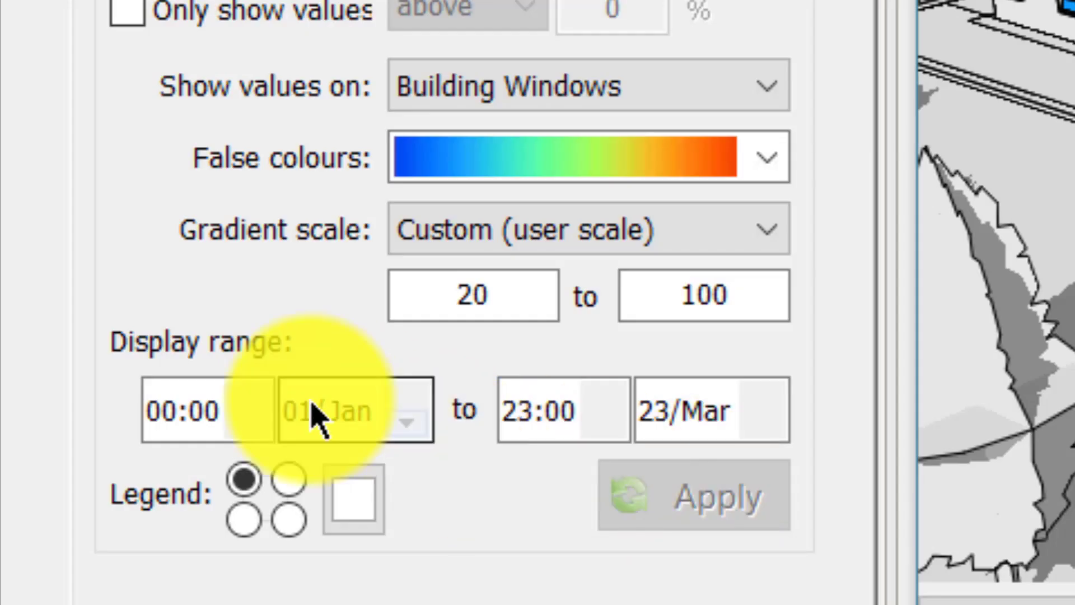
Change the display range to 23 March through 23 September and apply it
click(302, 426)
text(23/Jan)
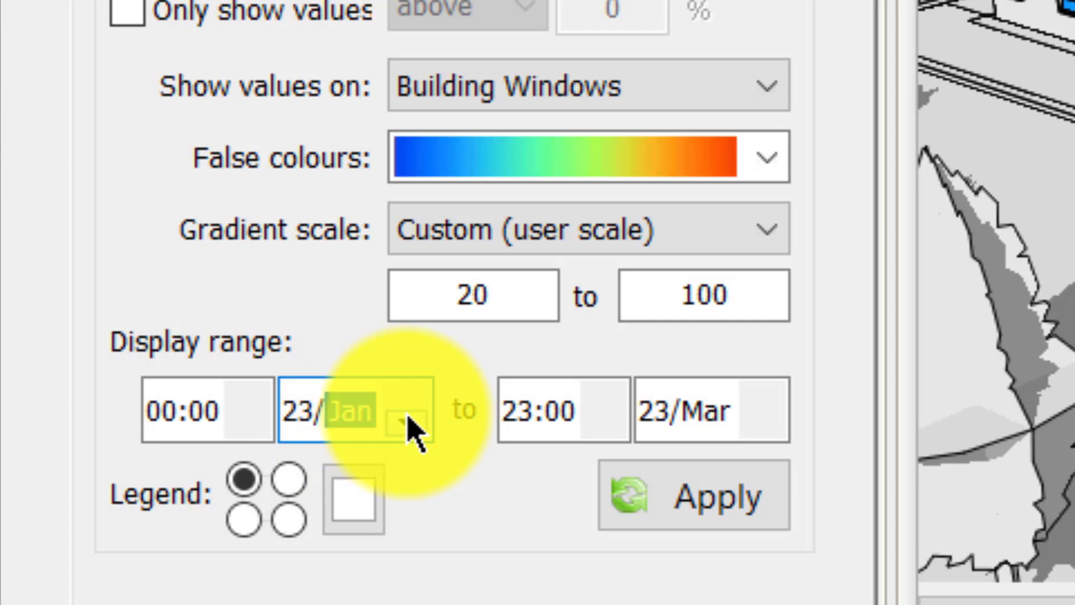
click(414, 399)
click(414, 399)
click(710, 414)
click(764, 402)
click(764, 402)
click(764, 402)
click(765, 402)
click(764, 402)
click(764, 402)
click(720, 499)
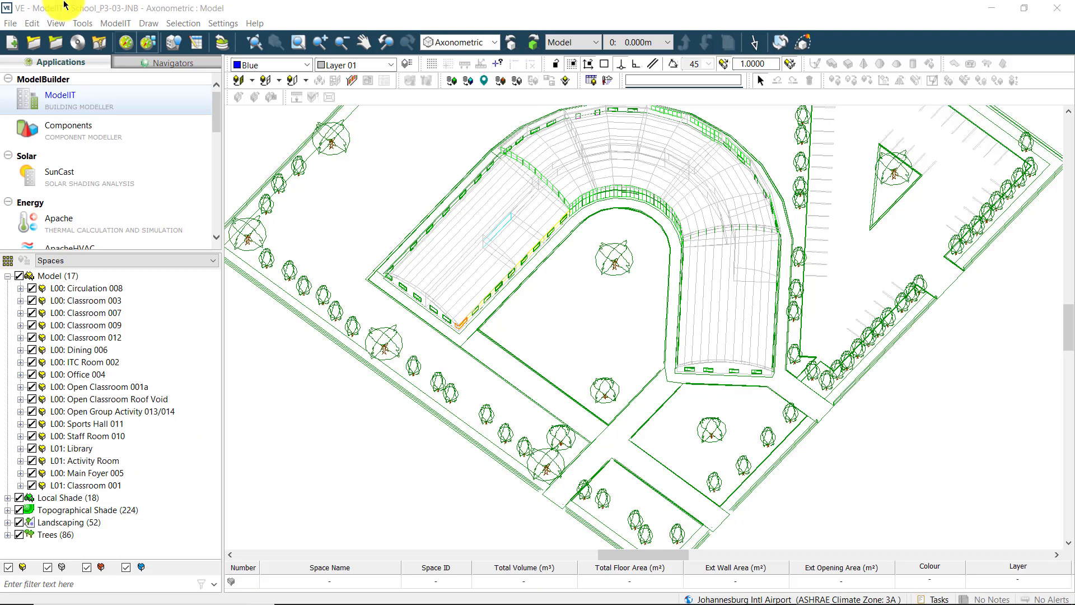
Save the project as 'Suncast Glare', keeping the existing simulation results
click(10, 23)
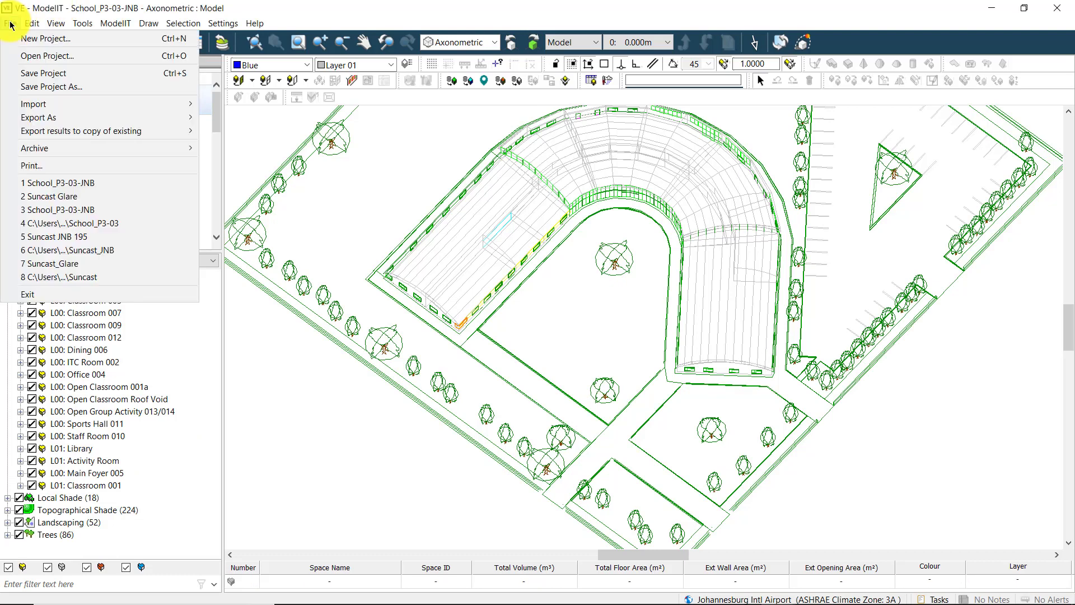
click(31, 87)
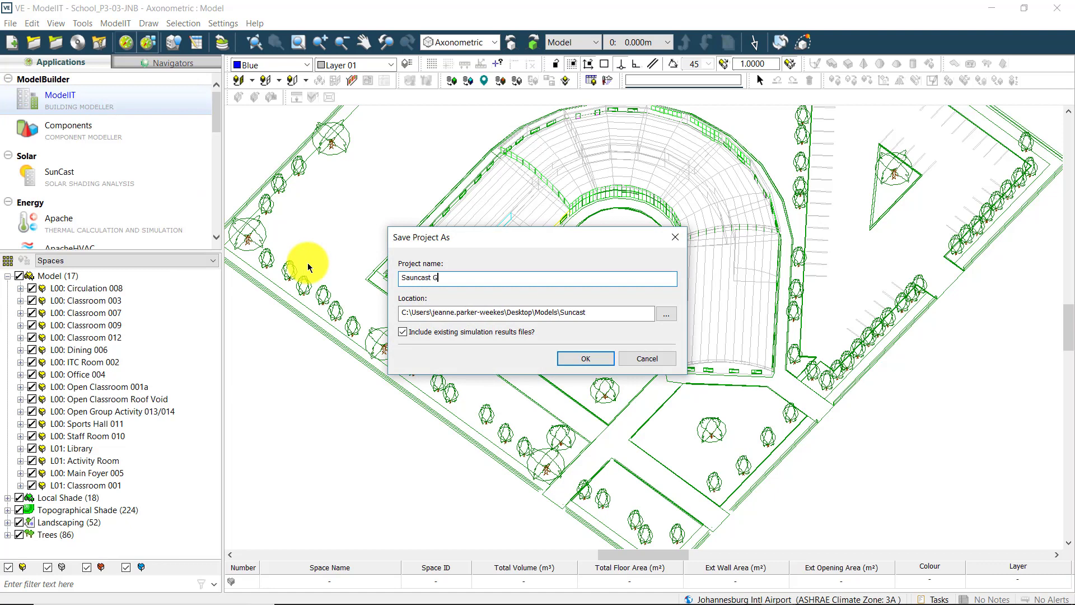
click(604, 365)
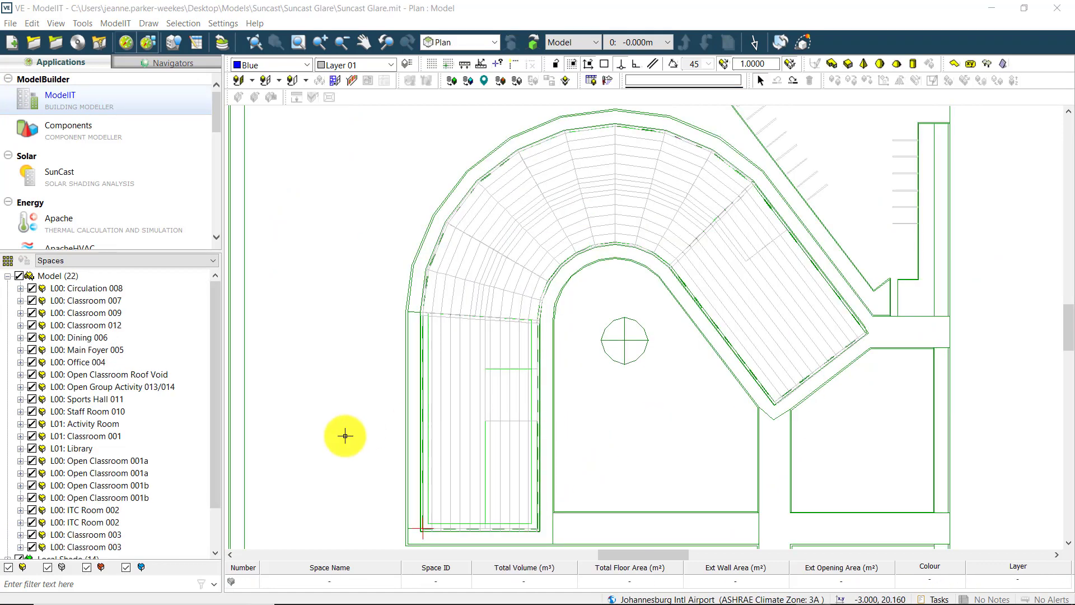
Hide local shade, topographical shade, landscaping and trees, and switch to Front view
click(19, 509)
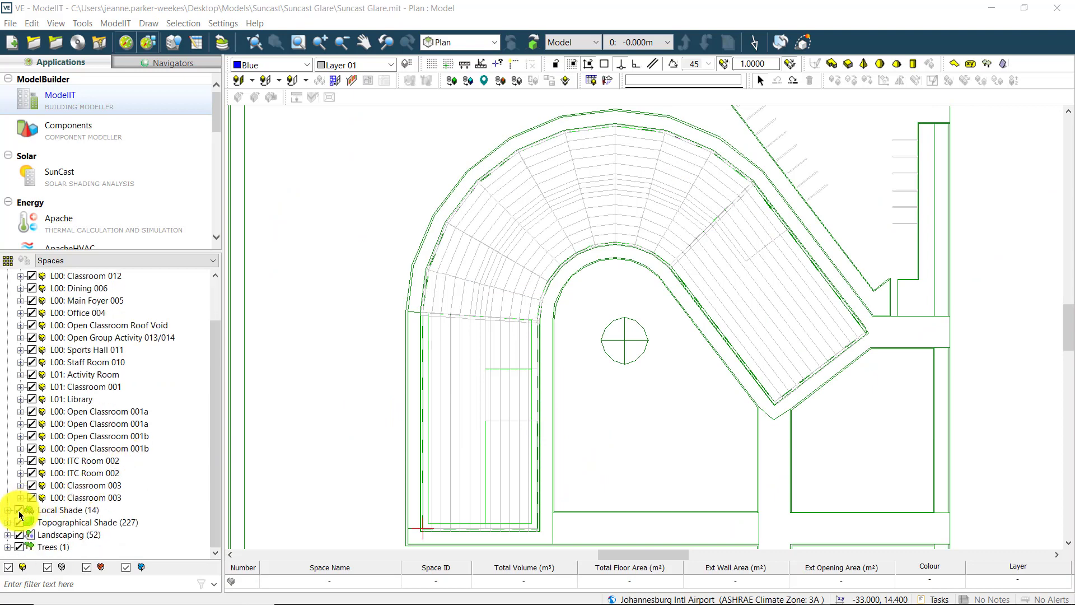
click(19, 522)
click(19, 535)
click(19, 547)
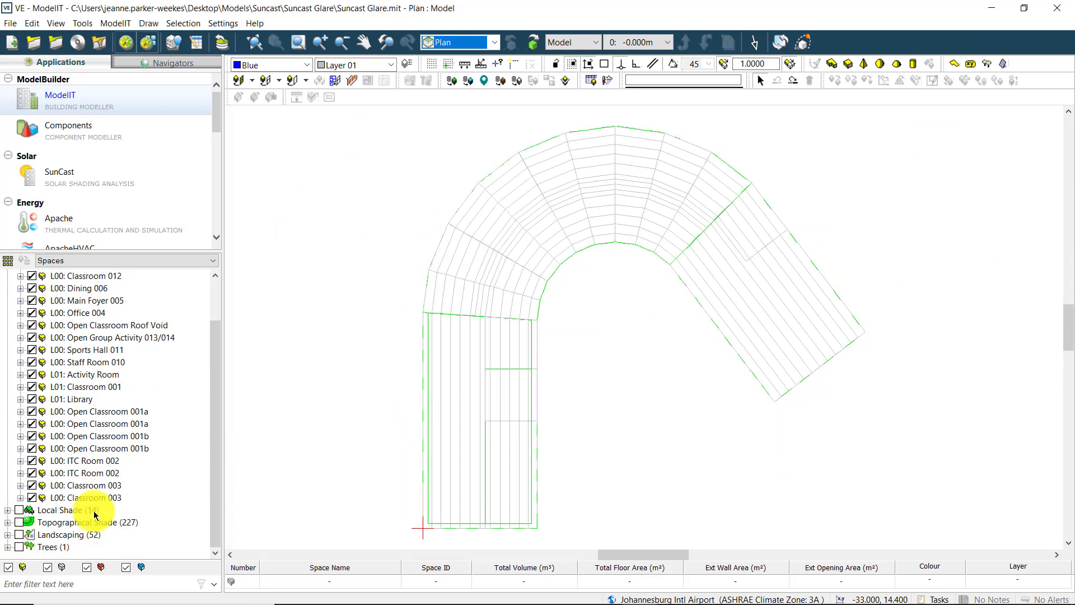
click(482, 40)
click(448, 96)
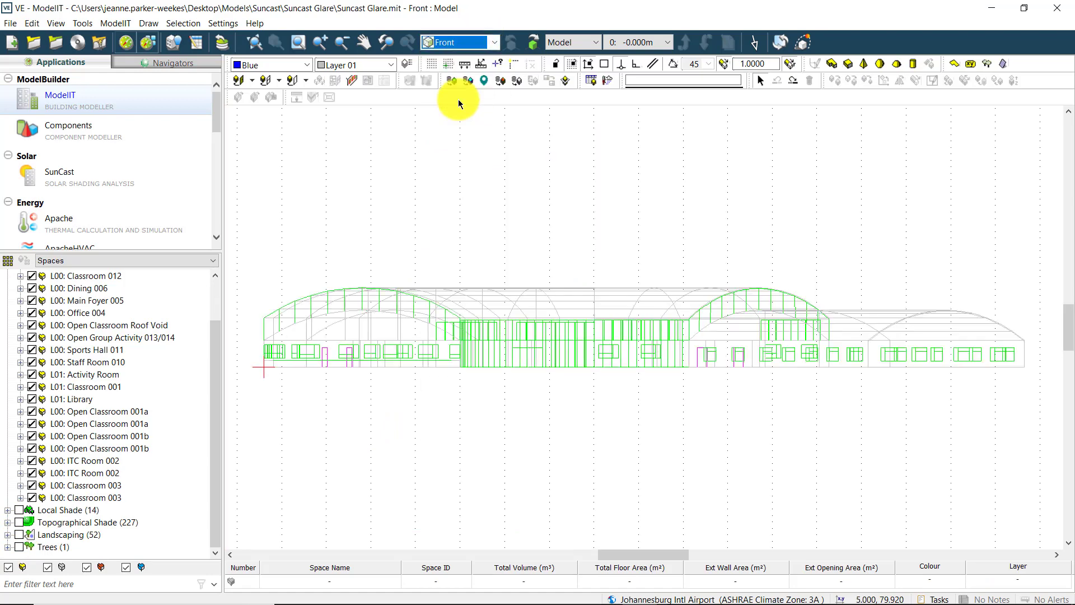
Partition Sports Hall 011 at 0.72 m into two separate spaces, then return to axonometric view
click(948, 353)
scroll(1032, 357, up, 1)
scroll(1041, 356, up, 3)
click(432, 63)
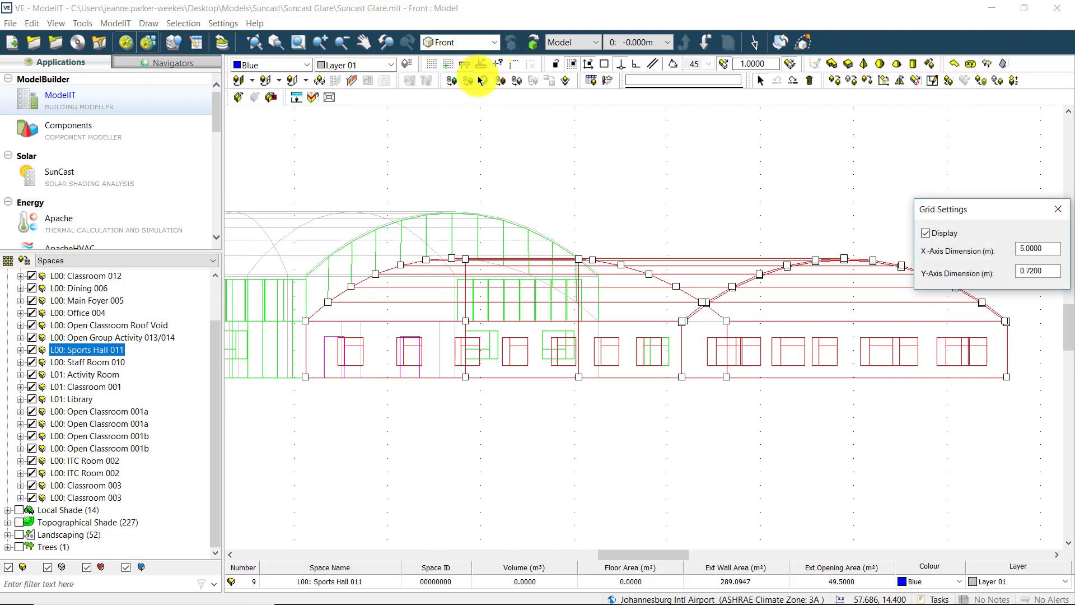
click(1057, 215)
click(933, 80)
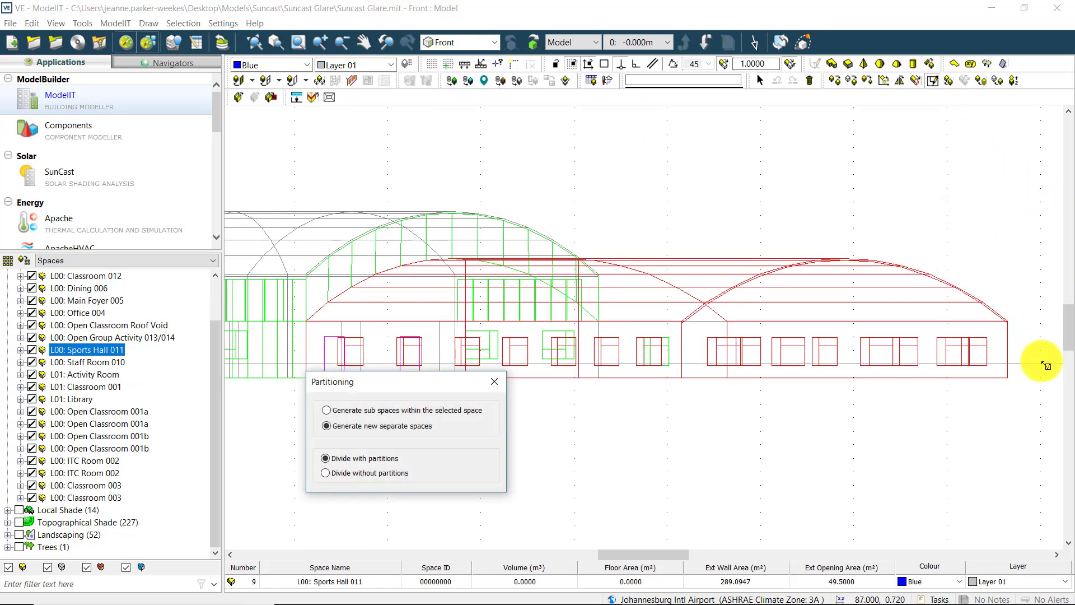
click(1043, 364)
click(295, 368)
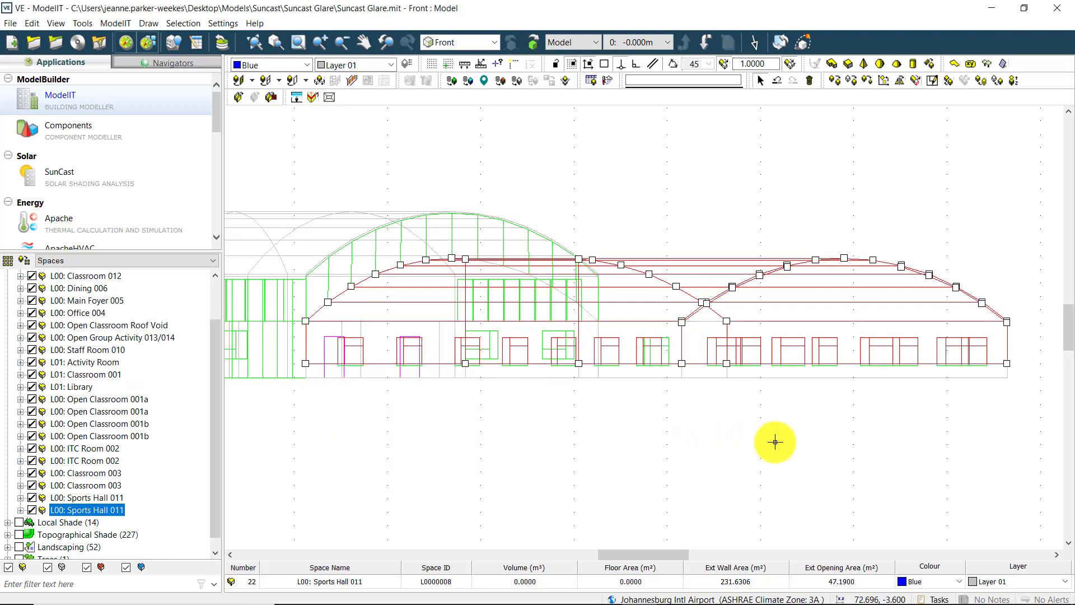
key(ctrl+shift+a)
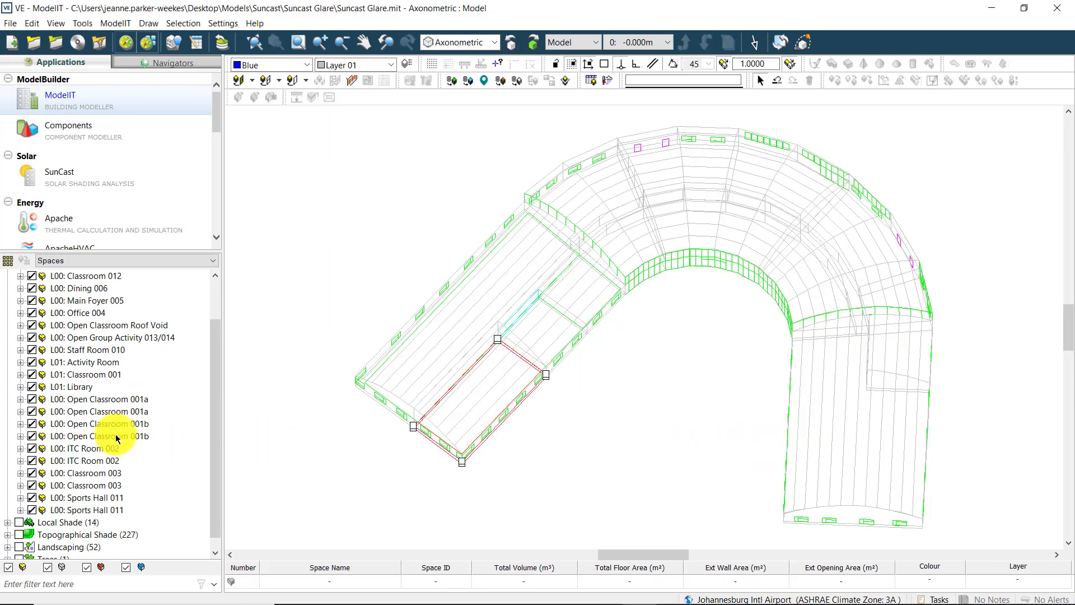
Select the ceiling window of Open Classroom 001b and orbit it in Model Viewer II
click(117, 437)
double_click(116, 437)
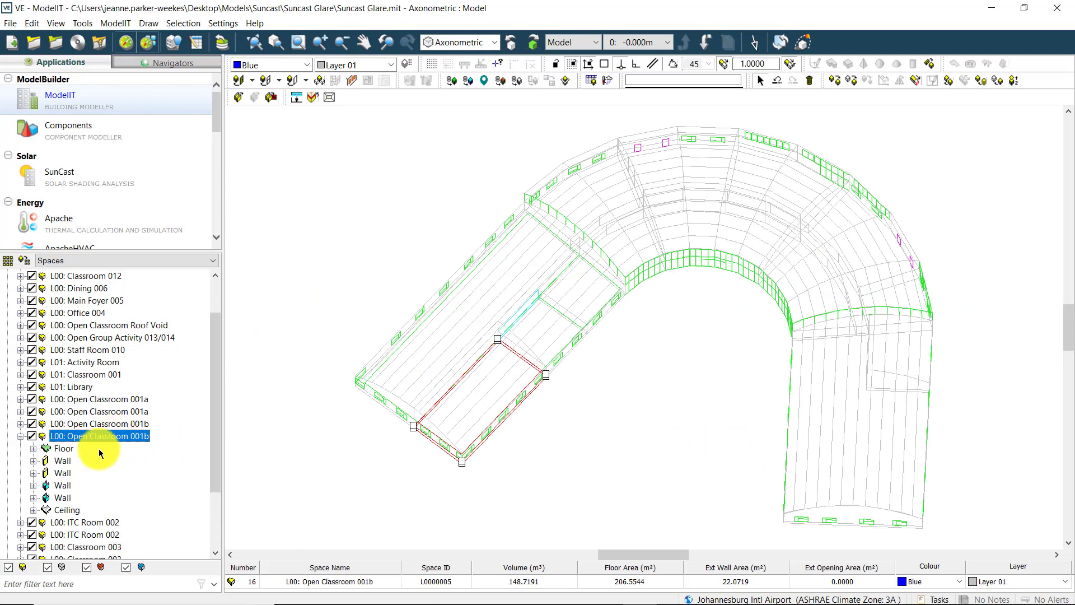
click(62, 509)
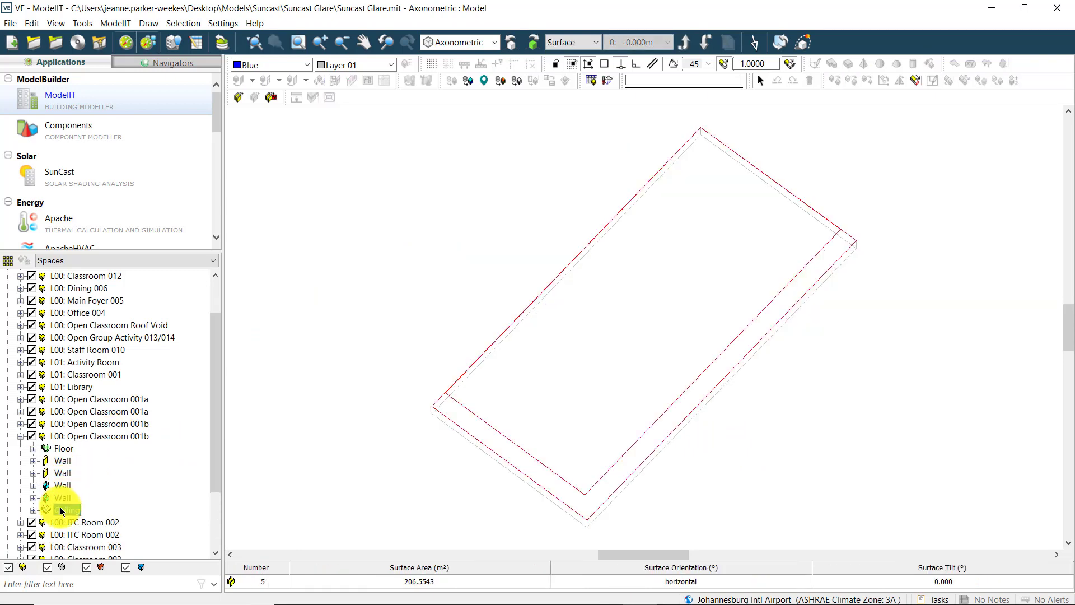
double_click(62, 511)
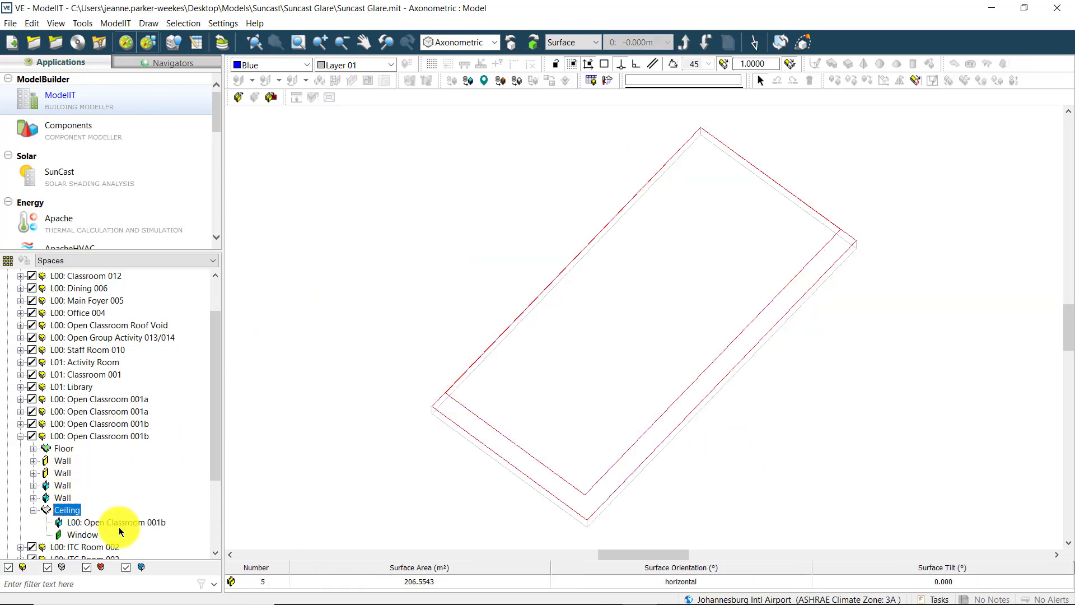
click(83, 534)
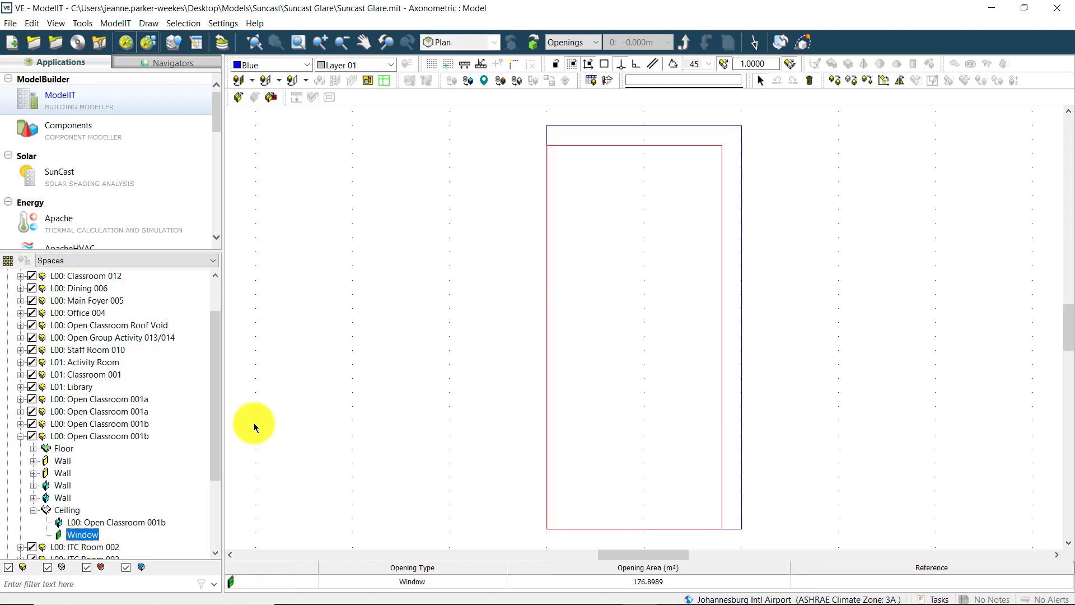
click(806, 44)
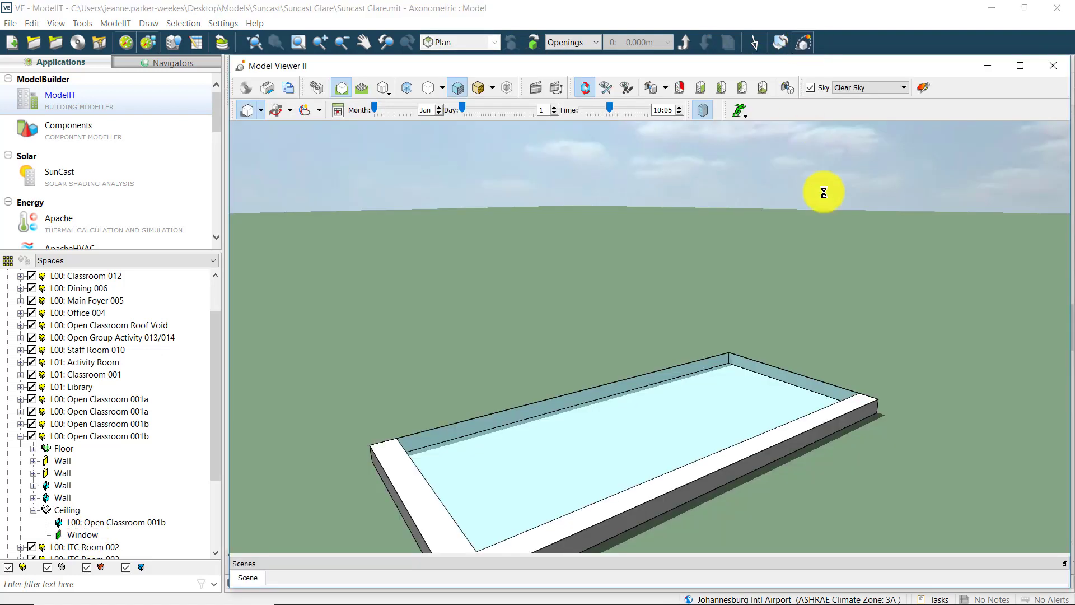
drag(824, 192, 684, 516)
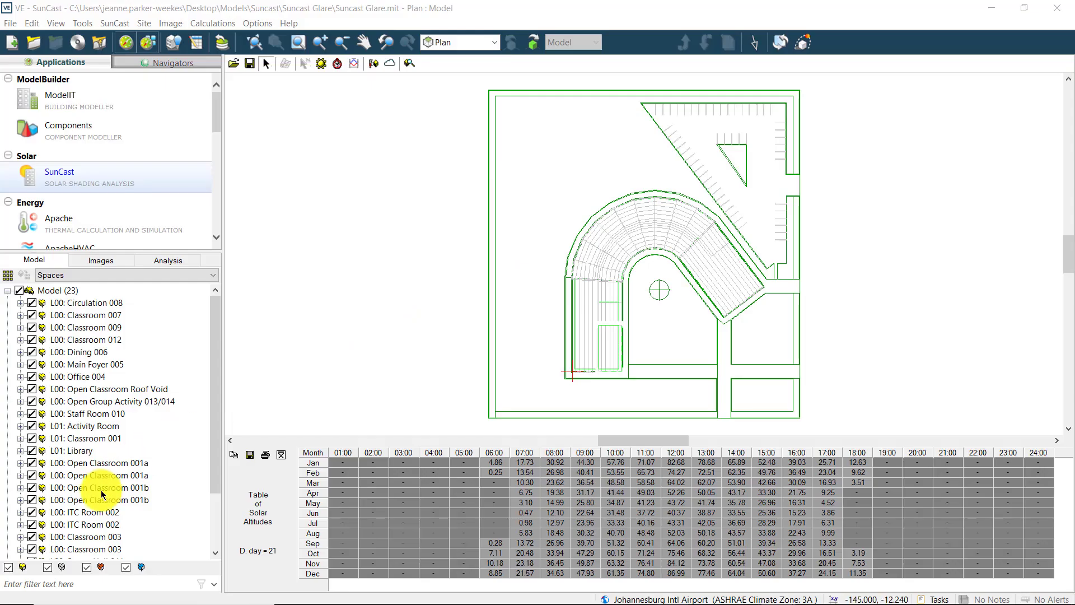
Show the insolation table for Open Classroom 001b's ceiling window and copy it to the clipboard
click(96, 488)
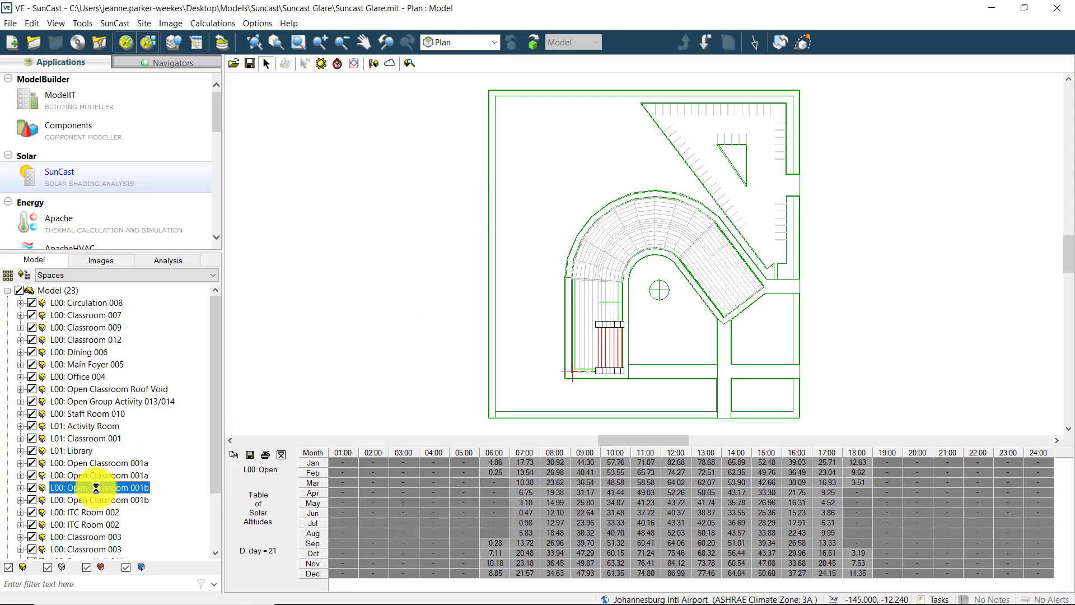
double_click(96, 488)
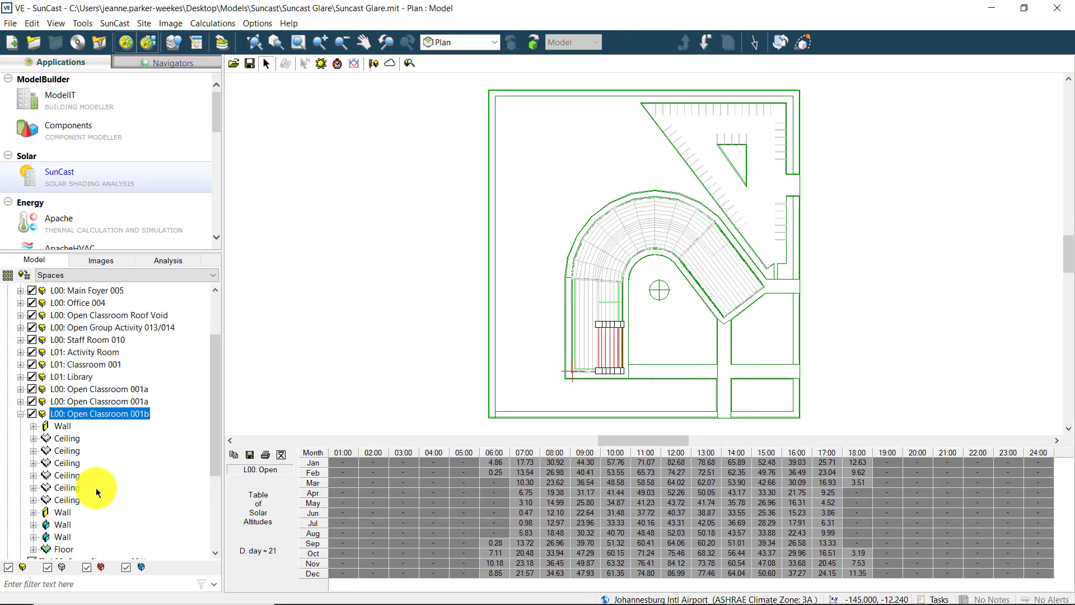
click(63, 551)
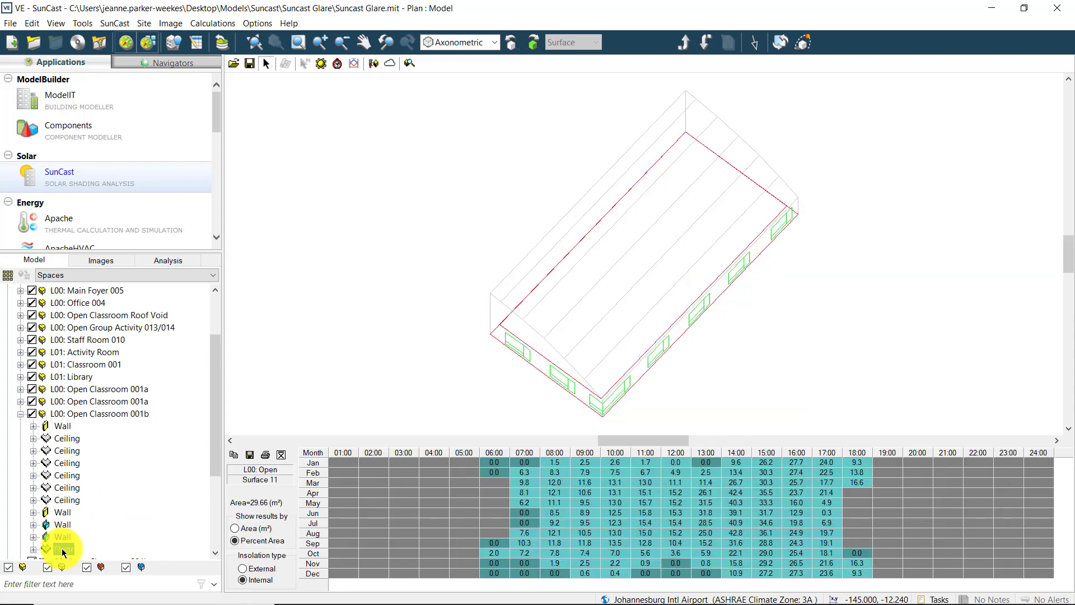
double_click(63, 550)
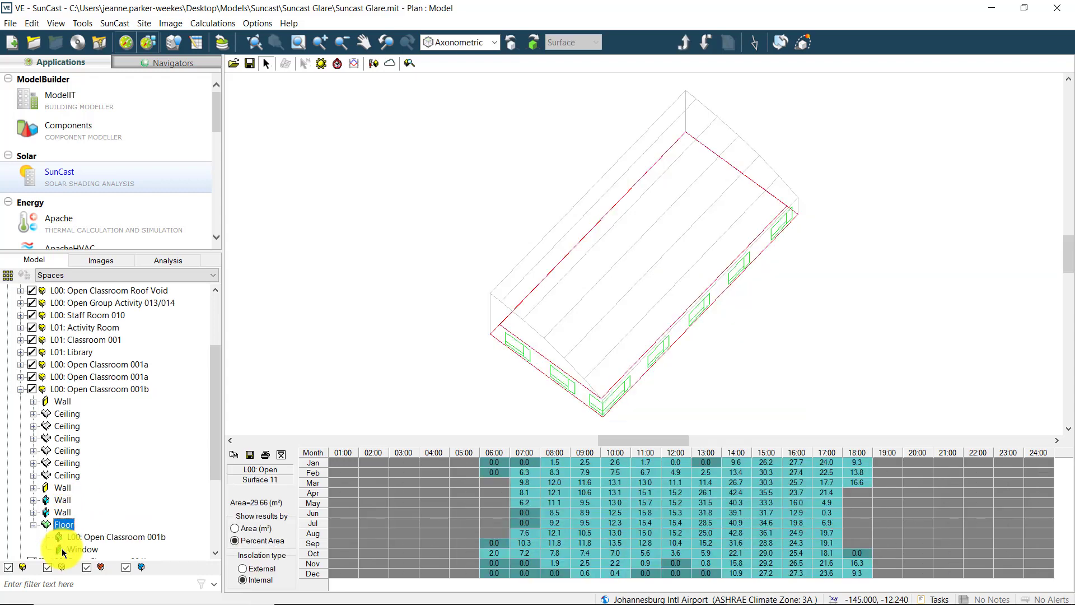
click(76, 551)
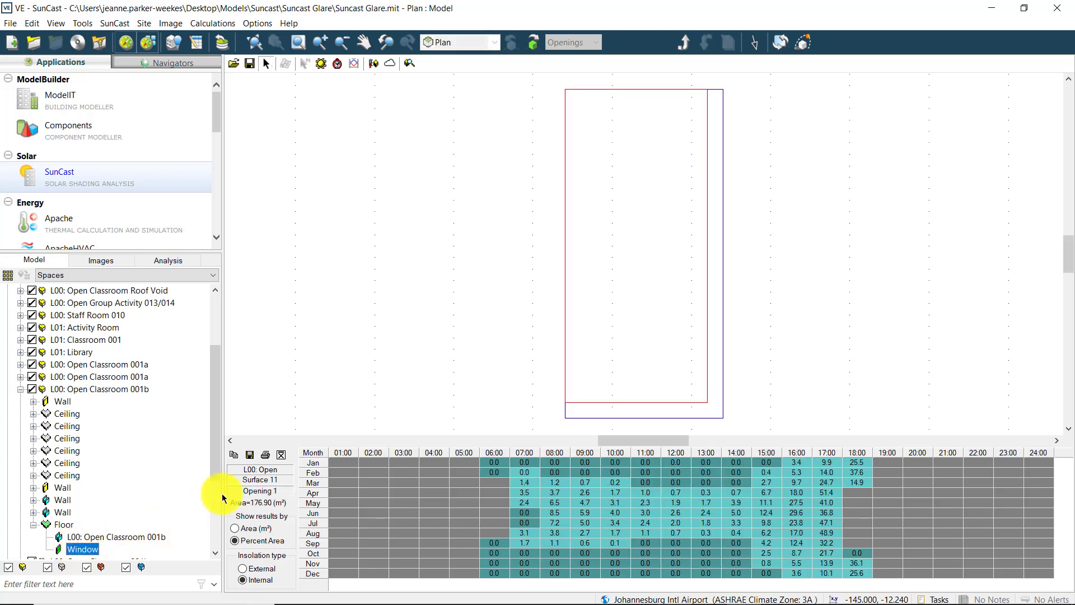
click(235, 457)
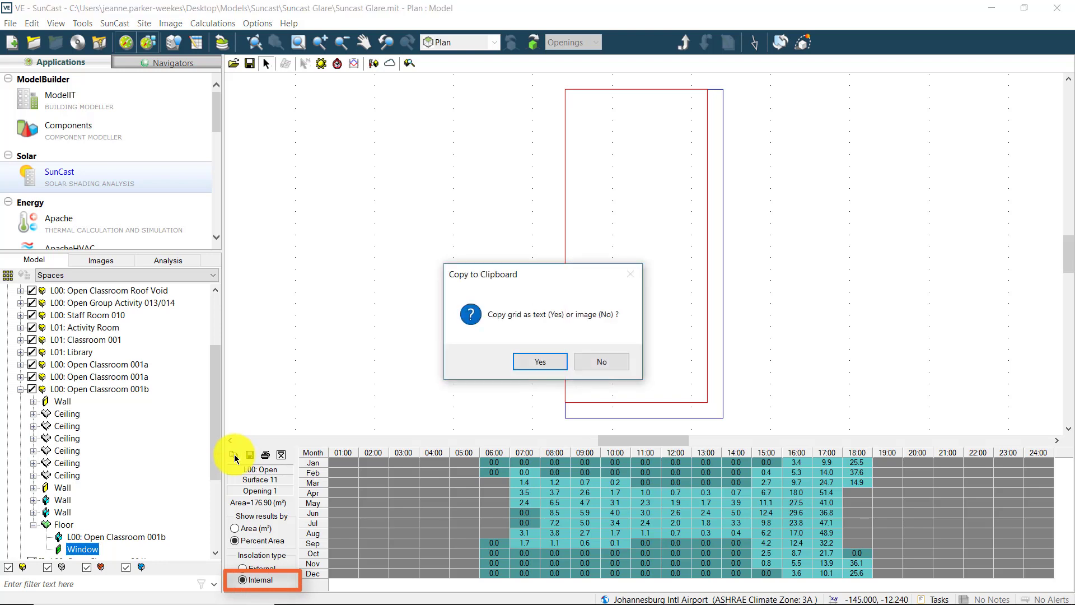